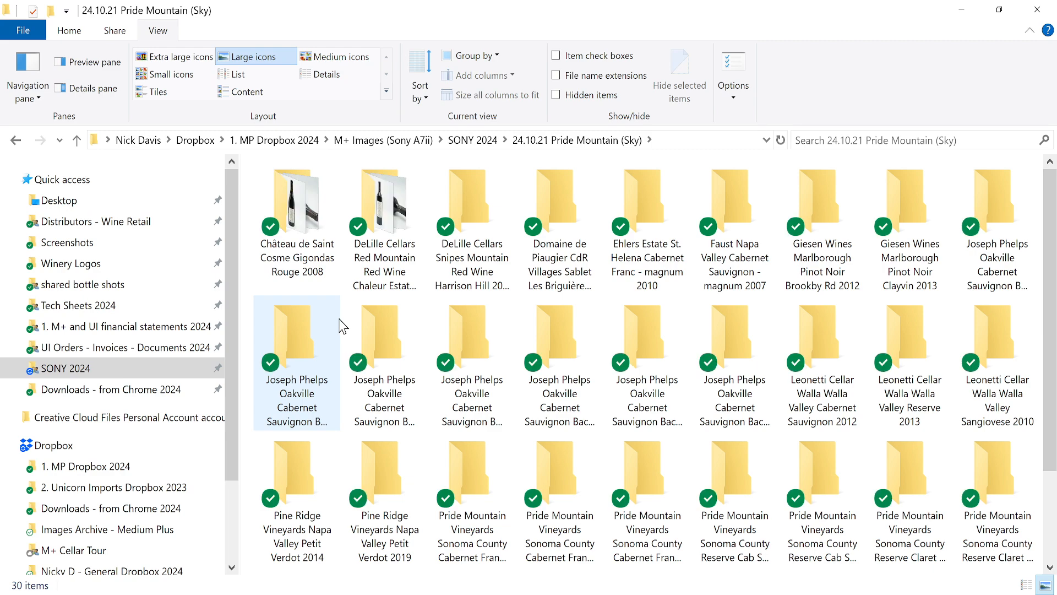
- Look through the wine folders in the 24.10.21 Pride Mountain folder and check its parent folder SONY 2024
scroll(341, 326, "down", 2)
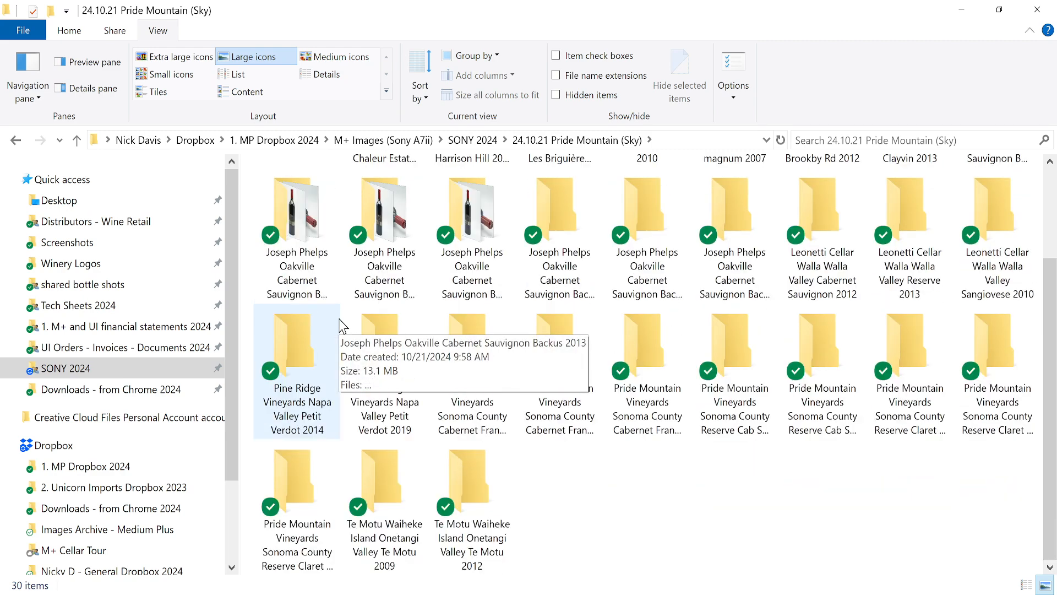
scroll(341, 326, "up", 2)
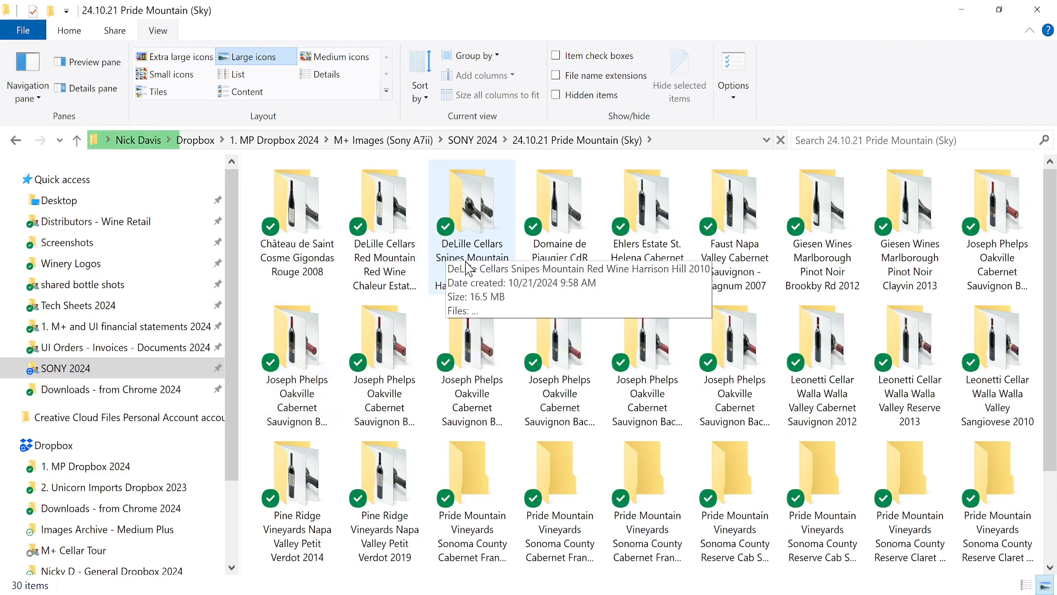
scroll(455, 256, "down", 2)
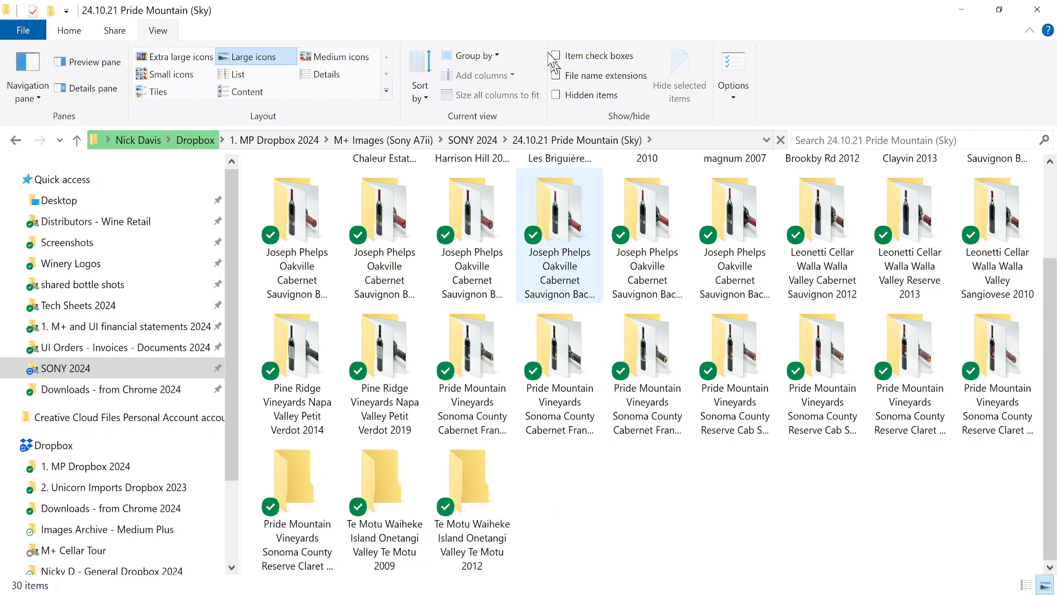
left_click(460, 142)
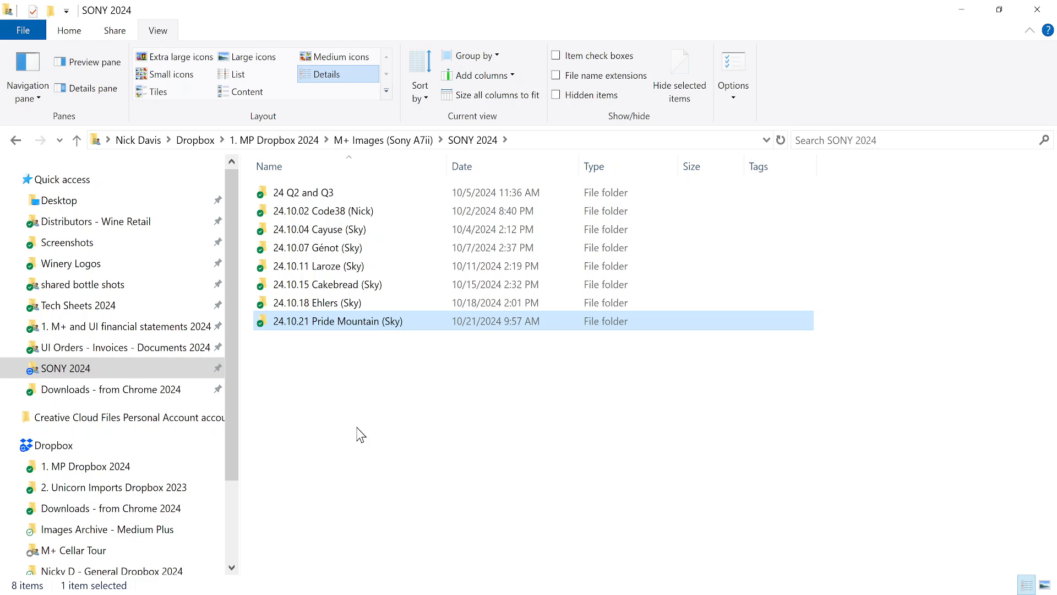
key("Return")
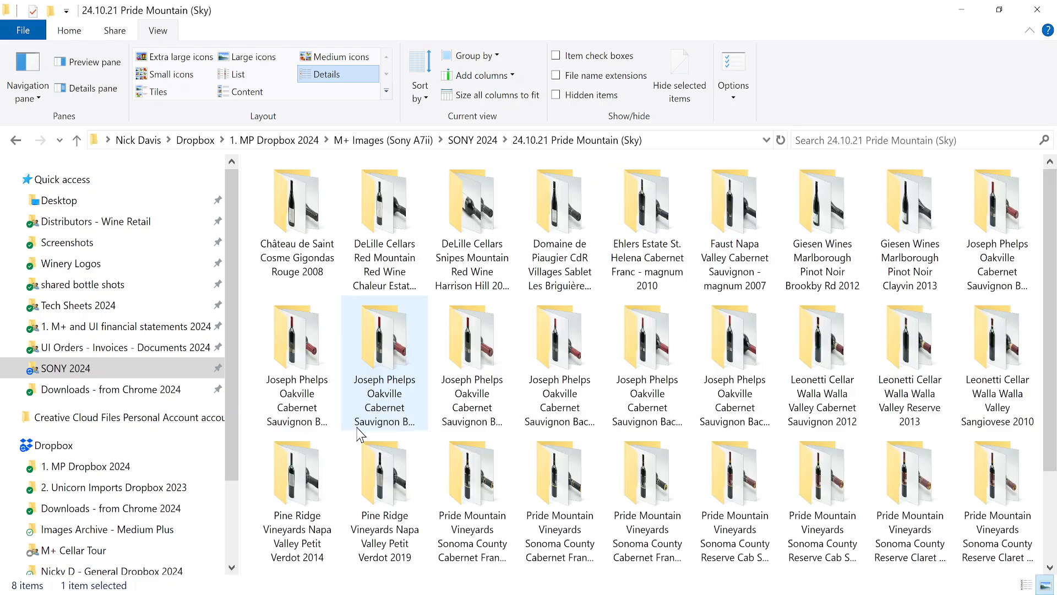
scroll(734, 413, "down", 2)
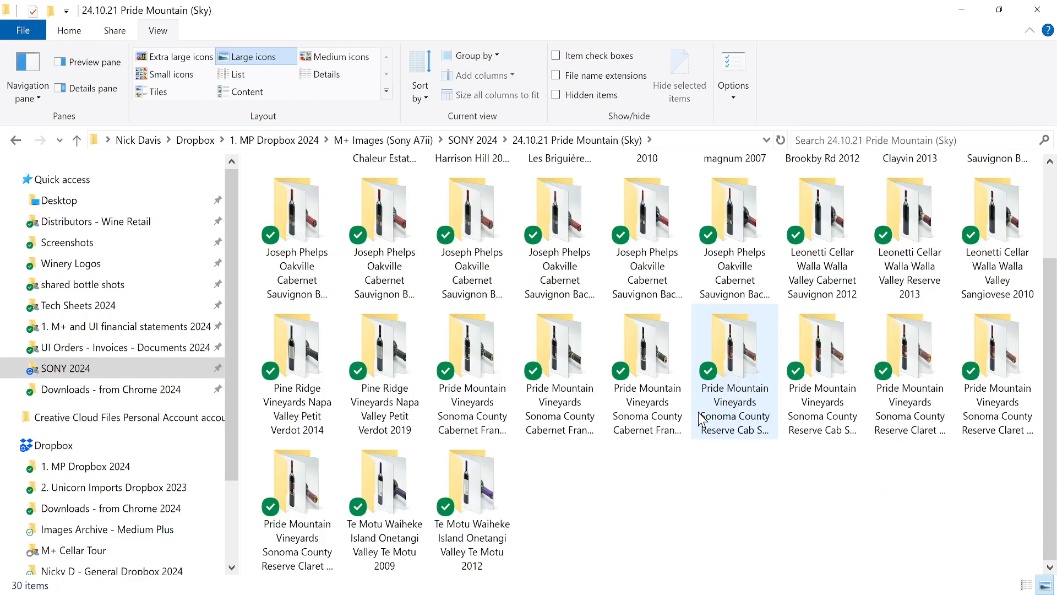
- Open the Pride Mountain Vineyards Sonoma County Reserve Cab Sauv 2009 folder and examine its bottle photos up to the DSC06811 capsule shot and its file name
left_click(734, 413)
double_click(734, 413)
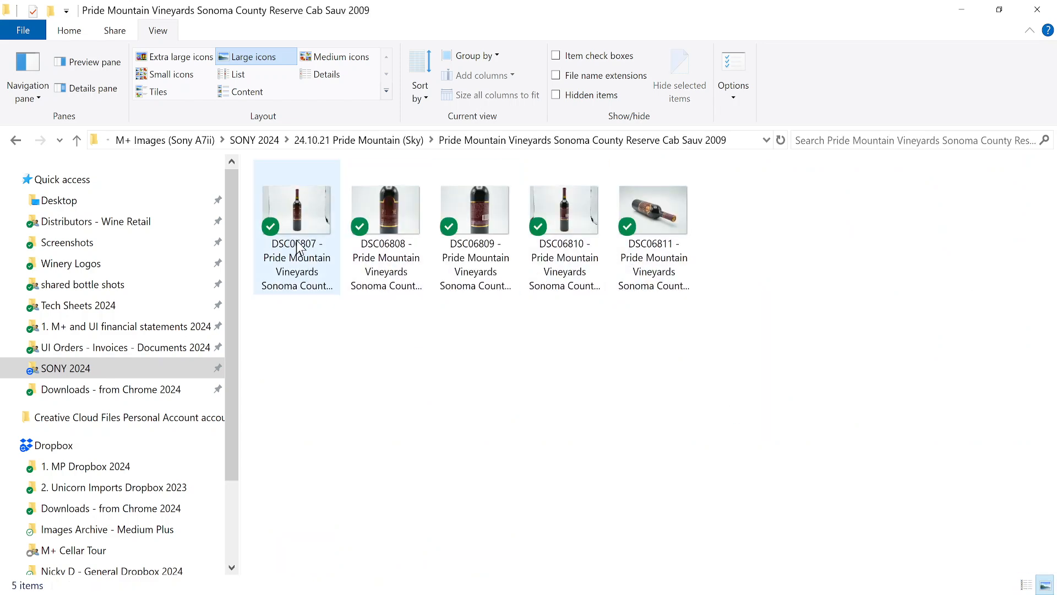
left_click(478, 272)
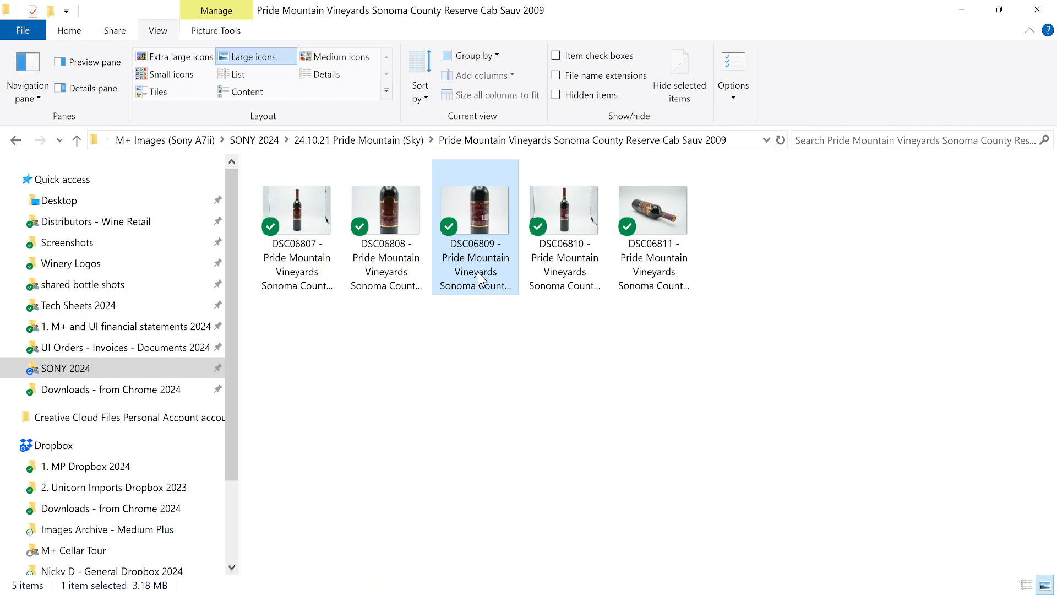
key("Right")
key("Right")
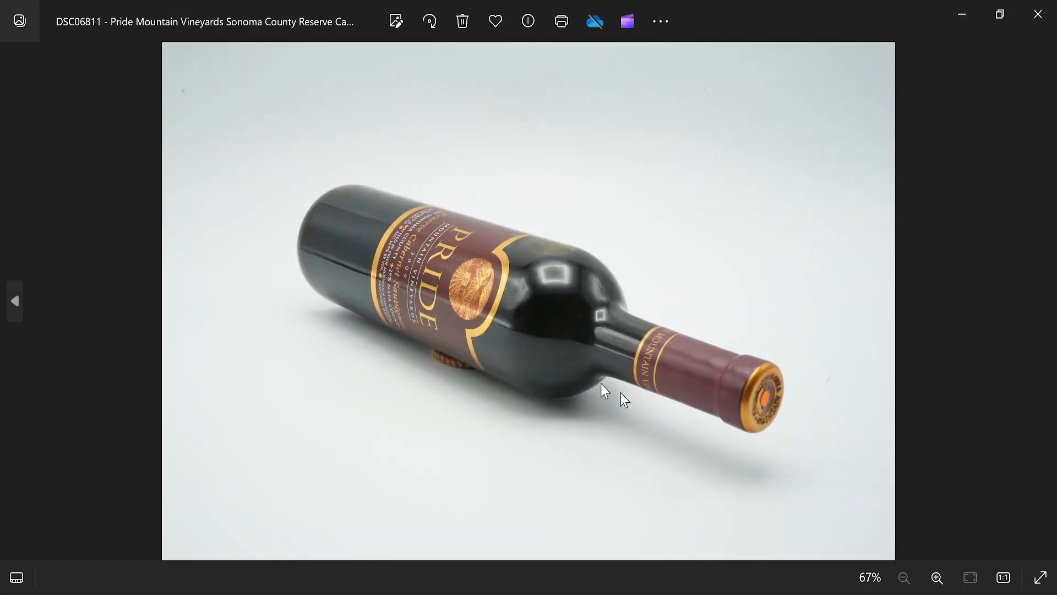
scroll(439, 361, "up", 4)
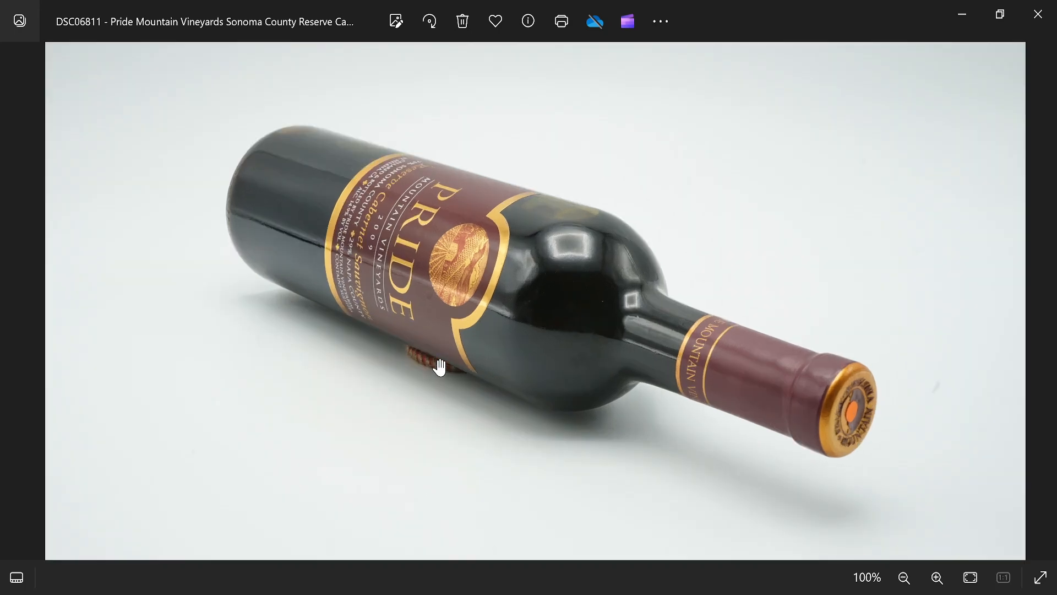
scroll(440, 366, "down", 3)
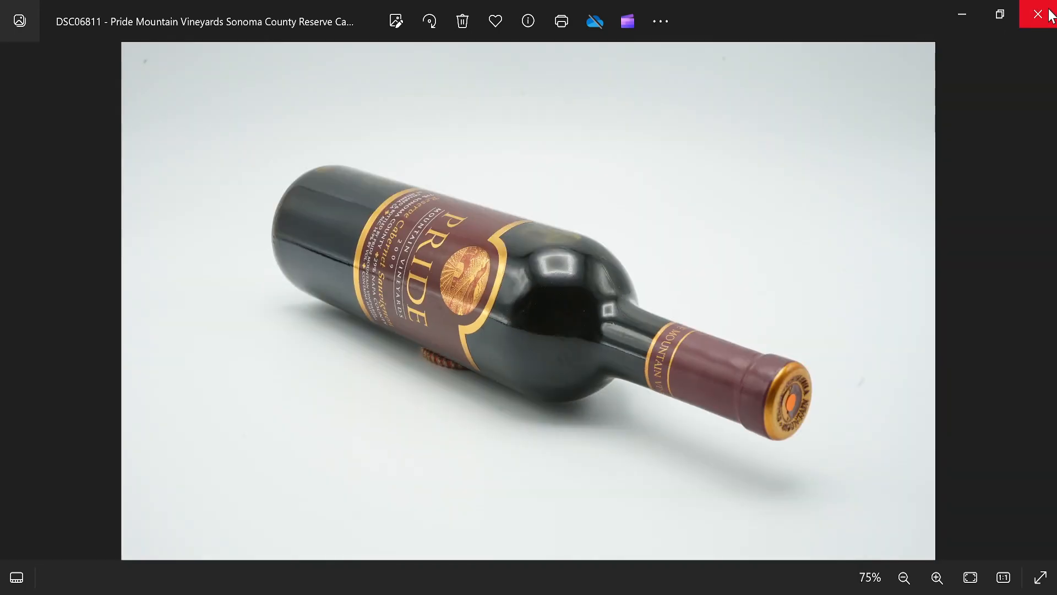
left_click(1038, 14)
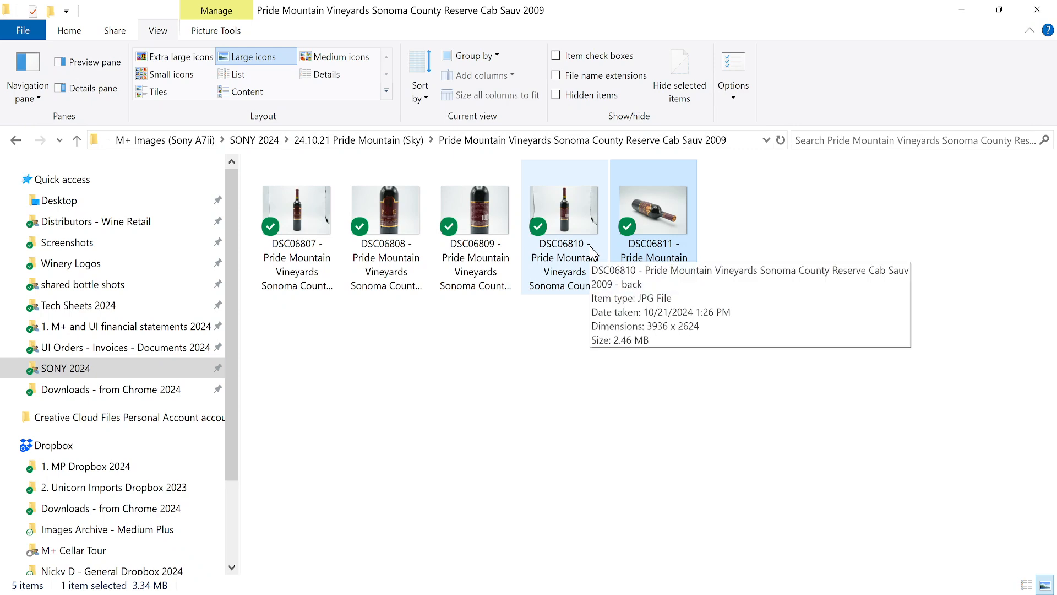
left_click(629, 241)
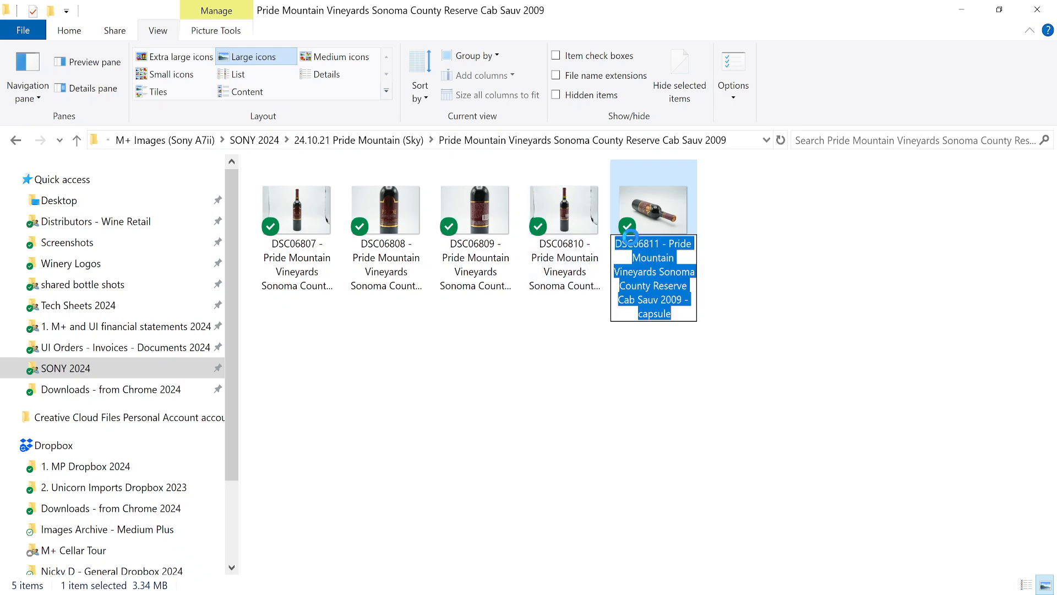
left_click(514, 381)
- Switch to the Medium Plus Style List spreadsheet in Chrome and create a filter over the whole iWine - assigned SKU sheet
key("alt+Tab")
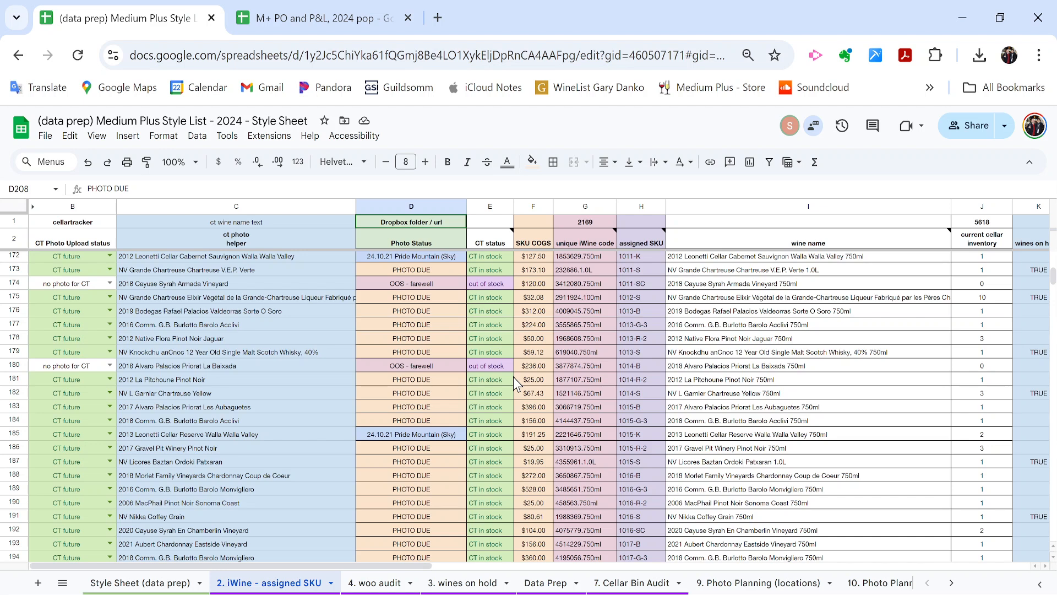
left_click(523, 355)
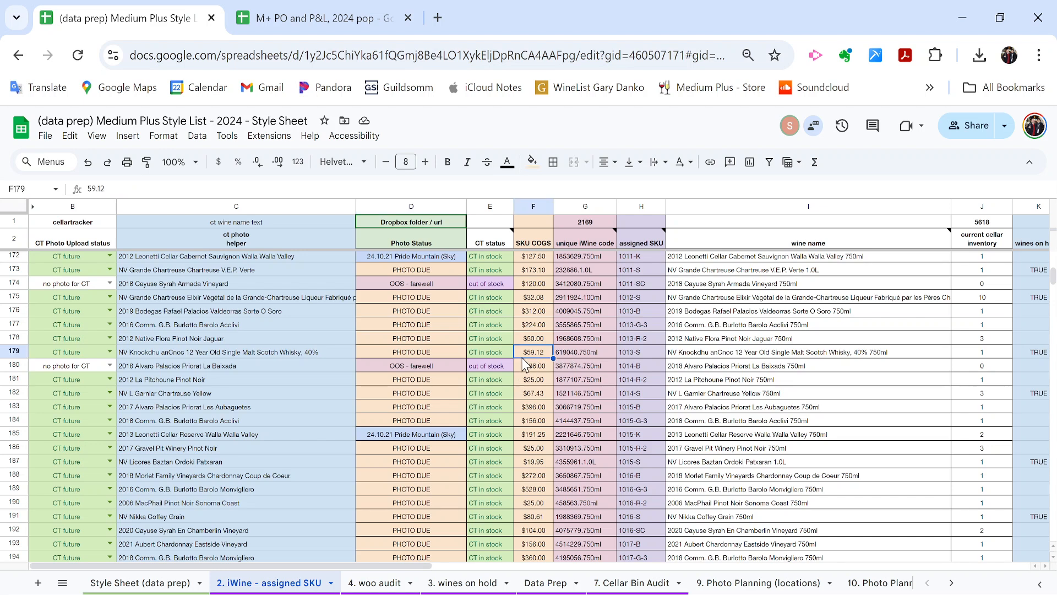
scroll(512, 366, "right", 5)
scroll(512, 366, "left", 5)
left_click(8, 209)
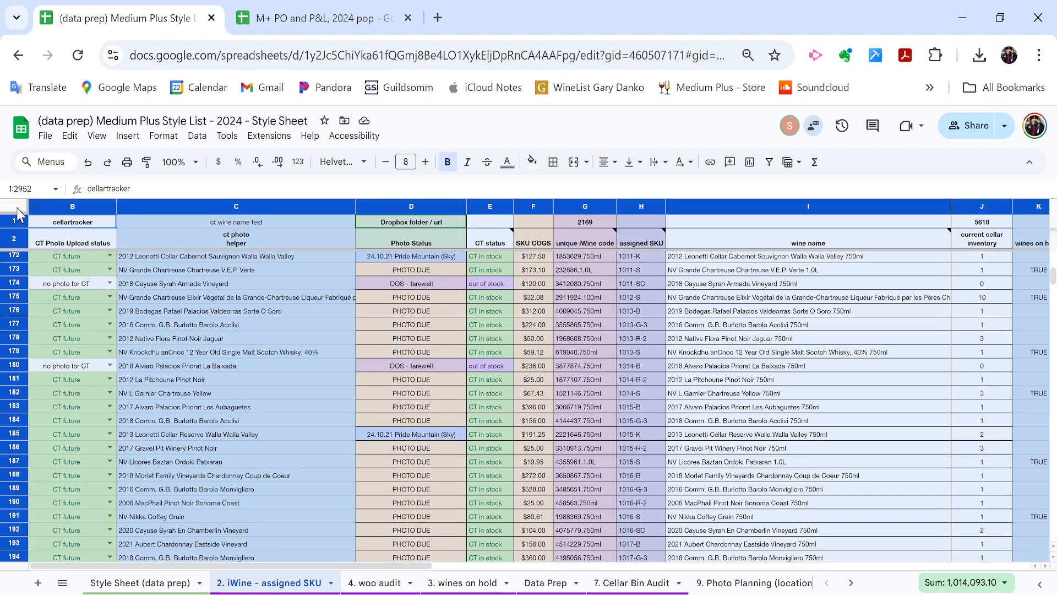
scroll(685, 351, "right", 10)
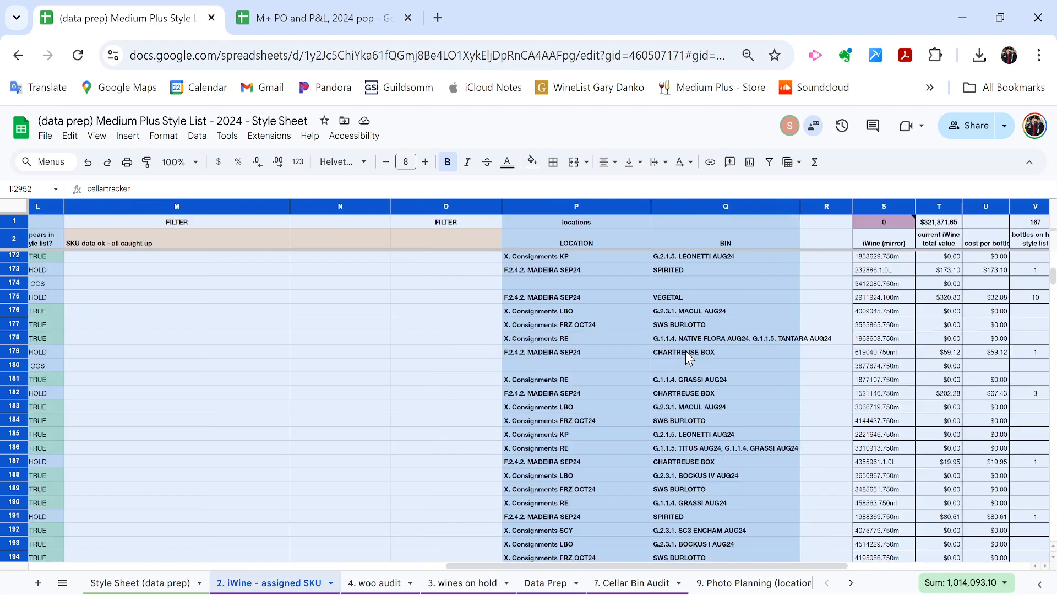
left_click(769, 162)
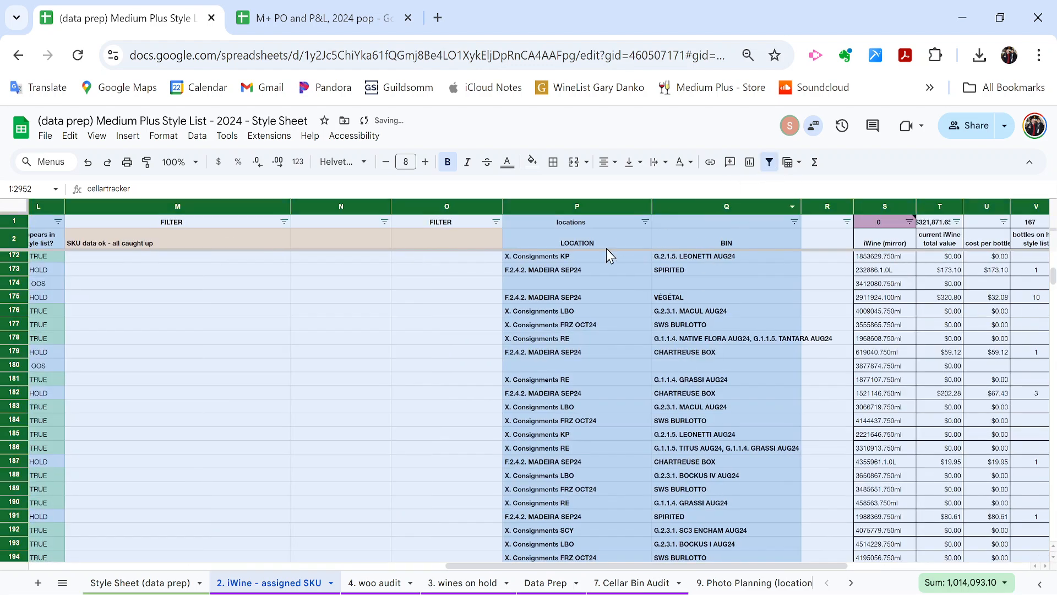
- Filter the LOCATION column to the value X. Consignments KP
left_click(645, 222)
left_click(540, 384)
type("kp")
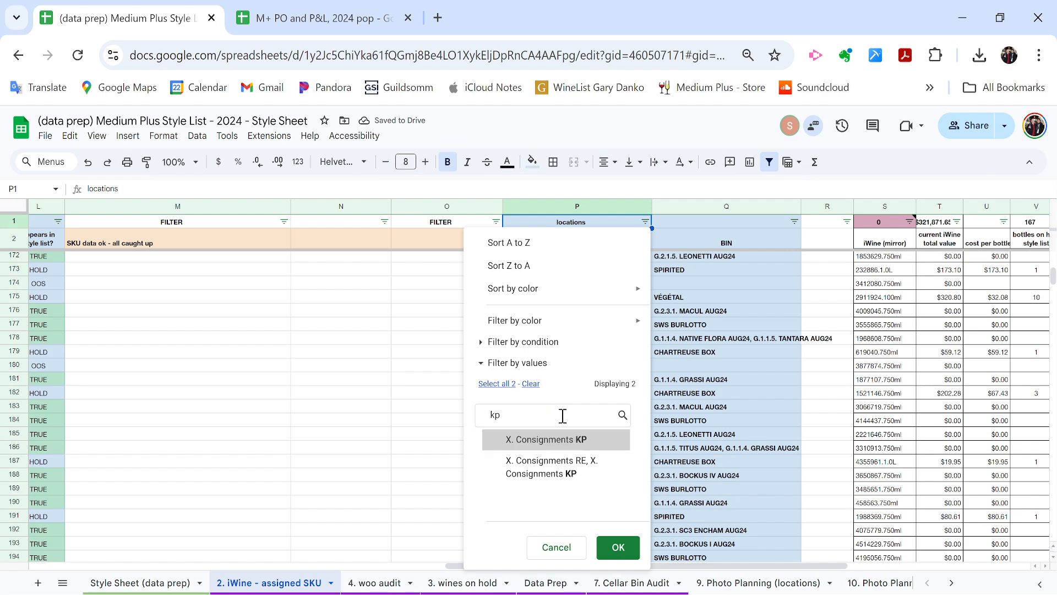
left_click(572, 439)
left_click(618, 547)
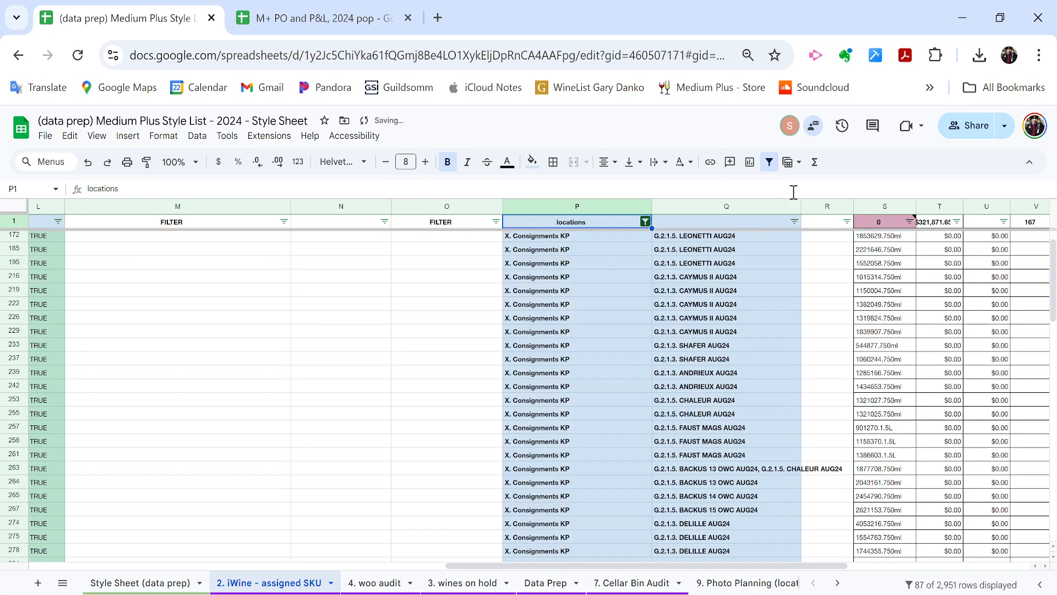
- Filter the BIN column to all values matching "g.2.1.5.", clearing the other values first
left_click(795, 222)
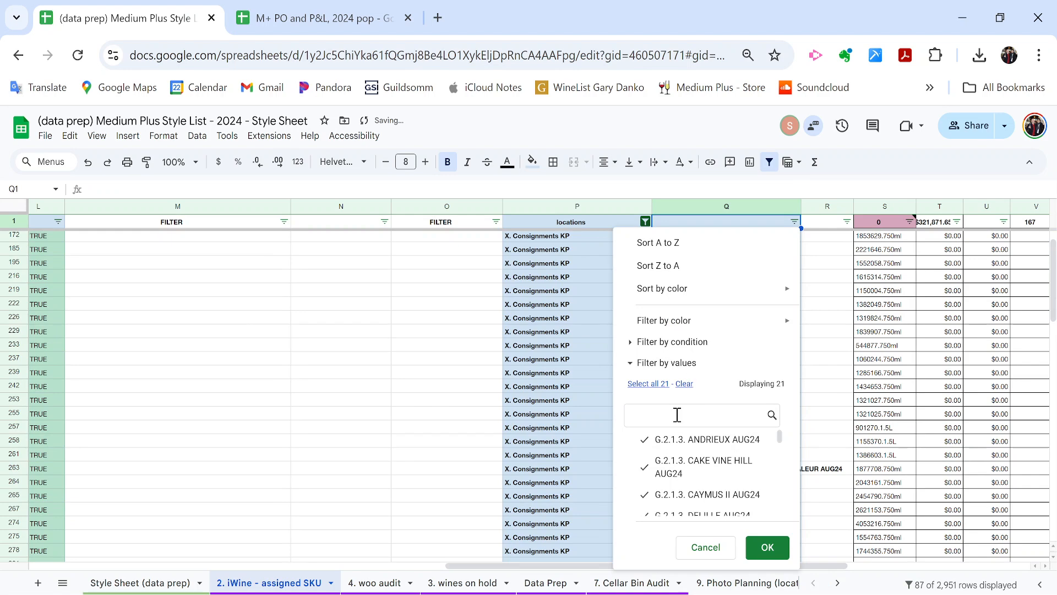
left_click(685, 383)
left_click(703, 414)
type("g.")
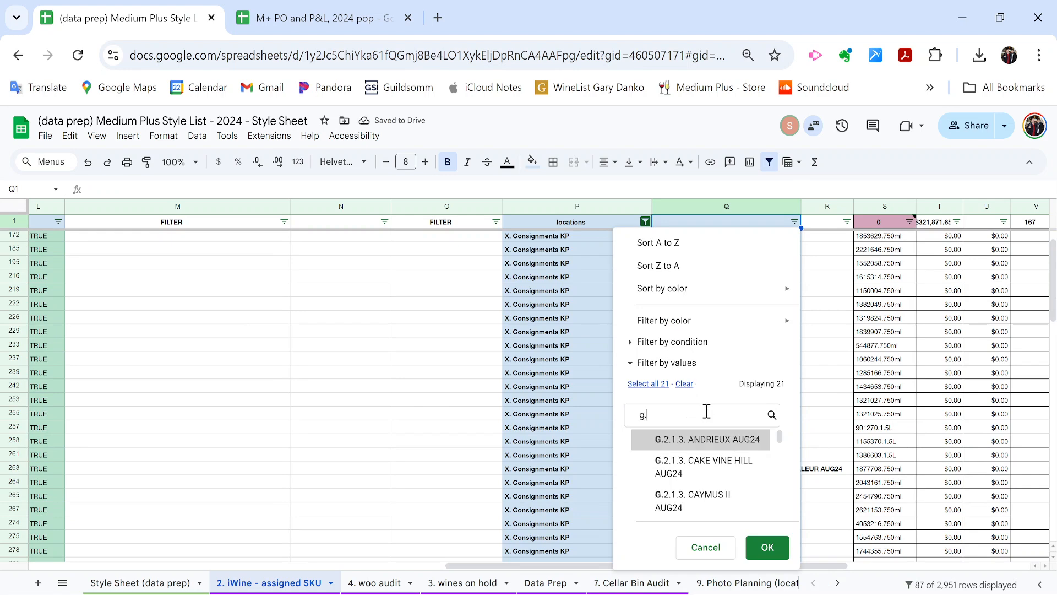
type("2.1.5.")
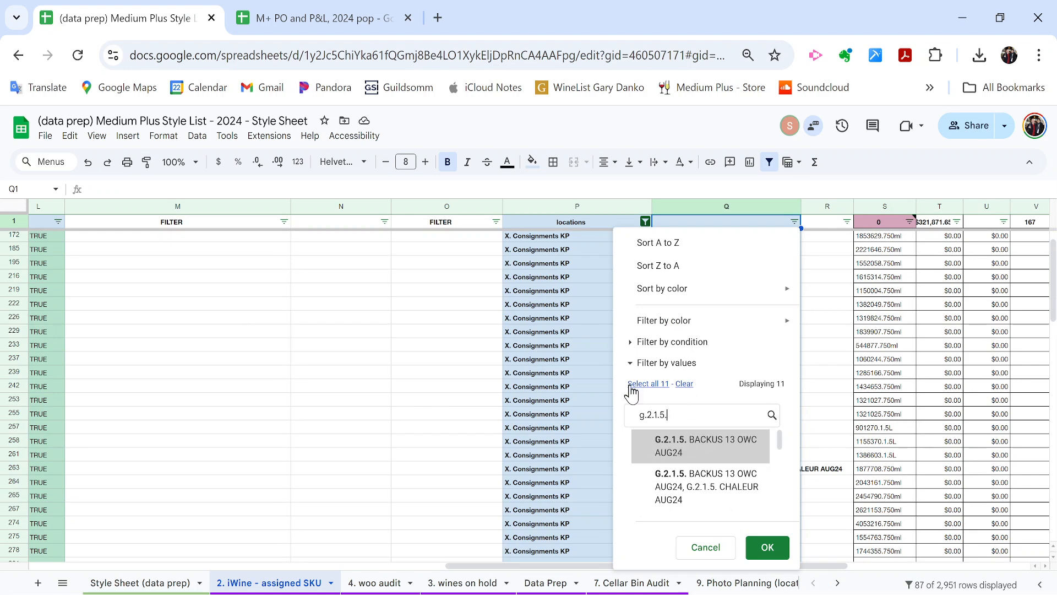
left_click(629, 384)
left_click(767, 547)
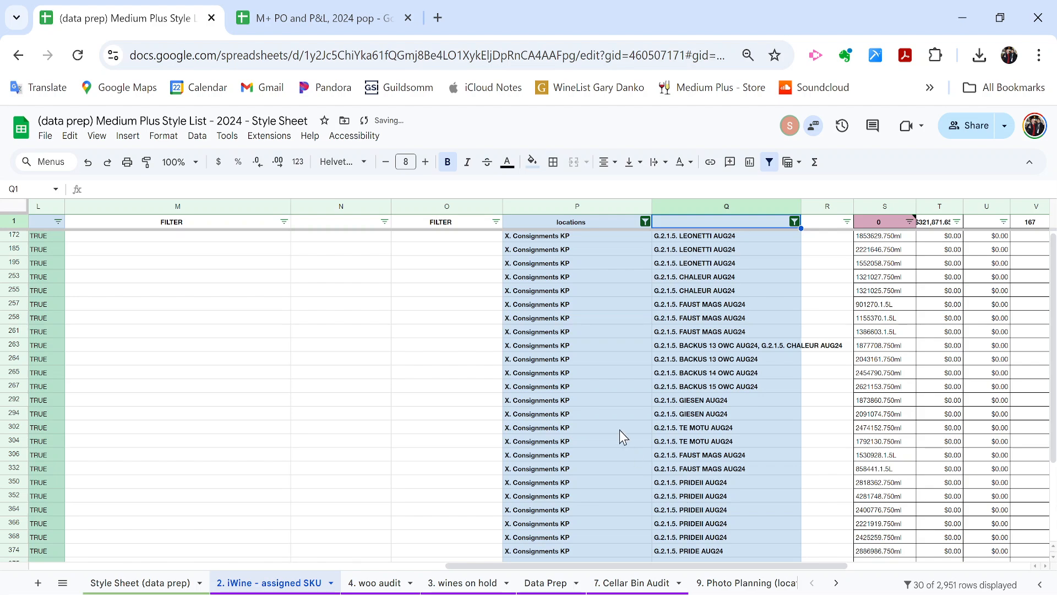
- Review the filtered rows and select all their wine names in column I to check the count
scroll(620, 430, "down", 3)
scroll(619, 431, "left", 10)
scroll(620, 431, "up", 3)
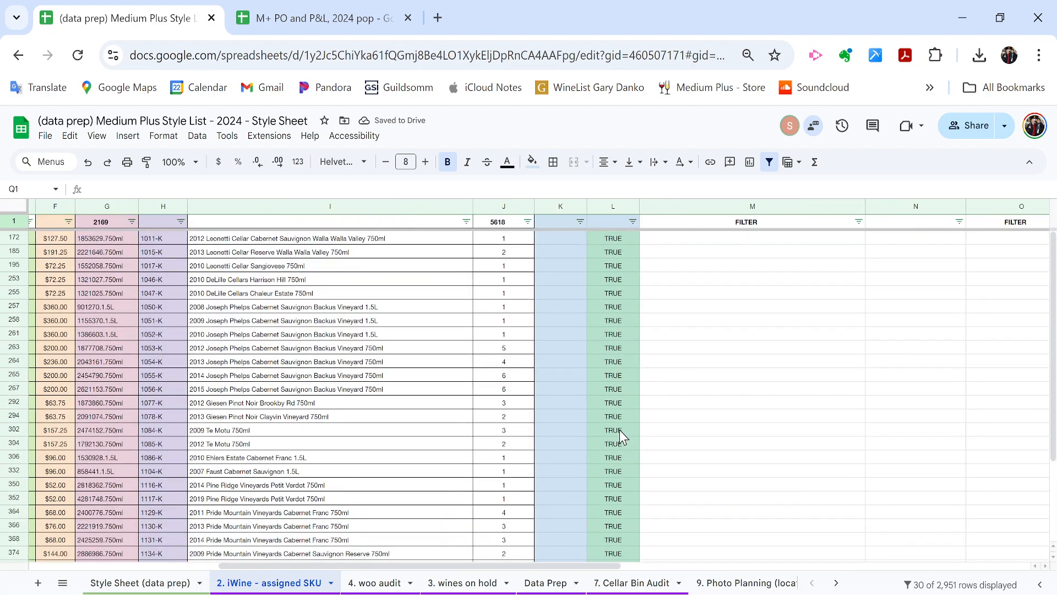
scroll(620, 431, "left", 3)
left_click(619, 335)
key("ctrl+Up")
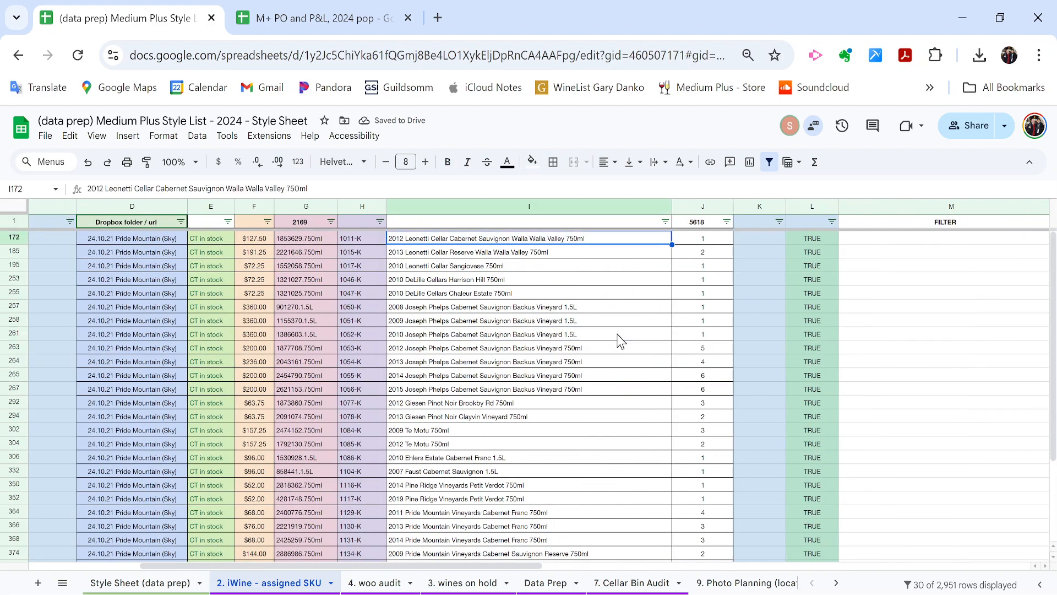
key("ctrl+shift+Down")
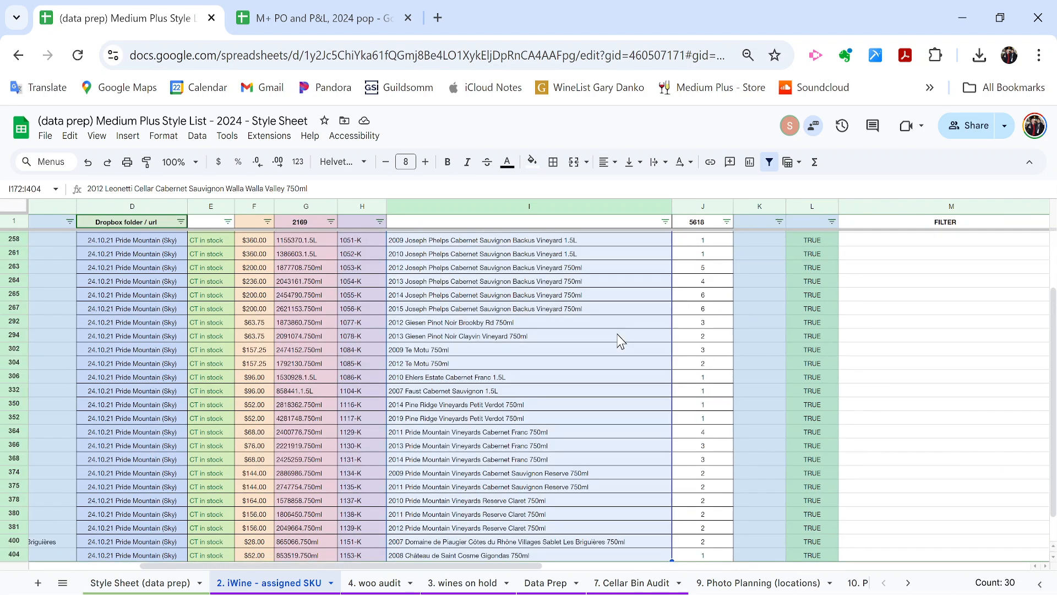
scroll(620, 339, "left", 3)
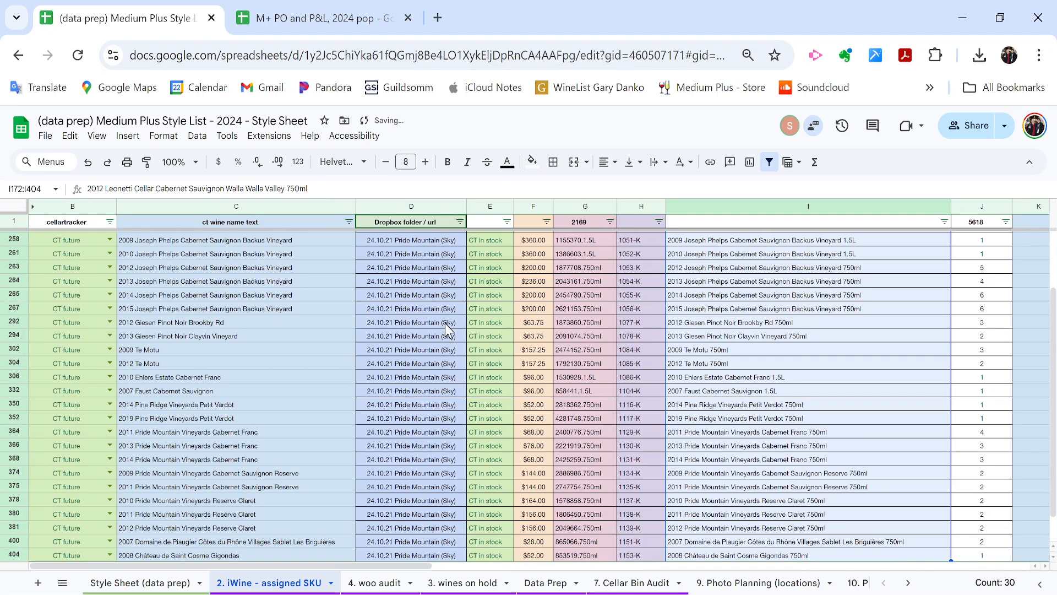
- Select all the filtered Dropbox folder / url entries in column D to check them, ending on the 2014 Pine Ridge Petit Verdot row
left_click(449, 330)
key("ctrl+Up")
key("ctrl+shift+Down")
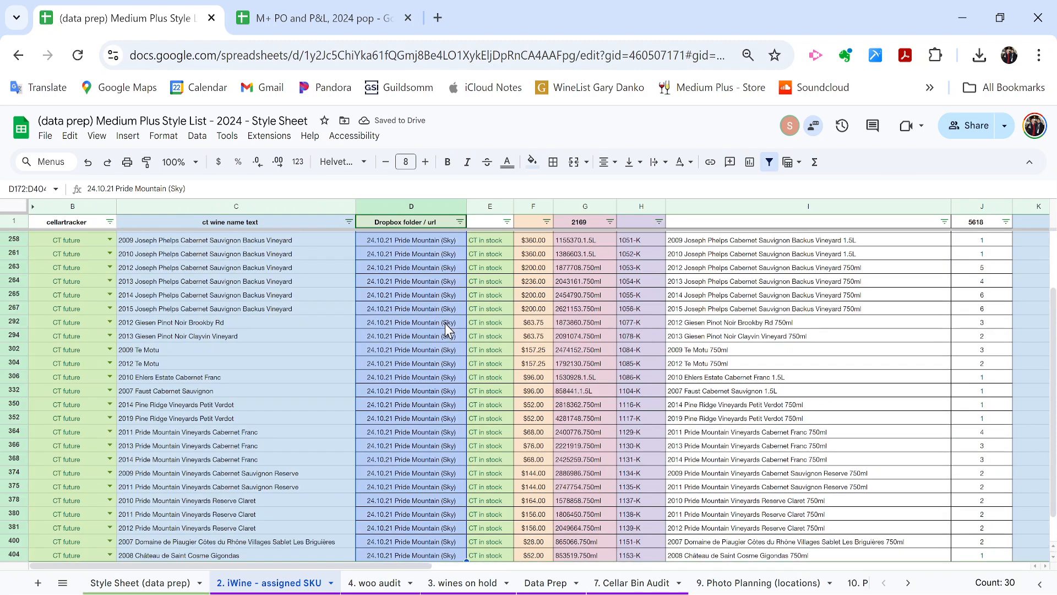
left_click(399, 410)
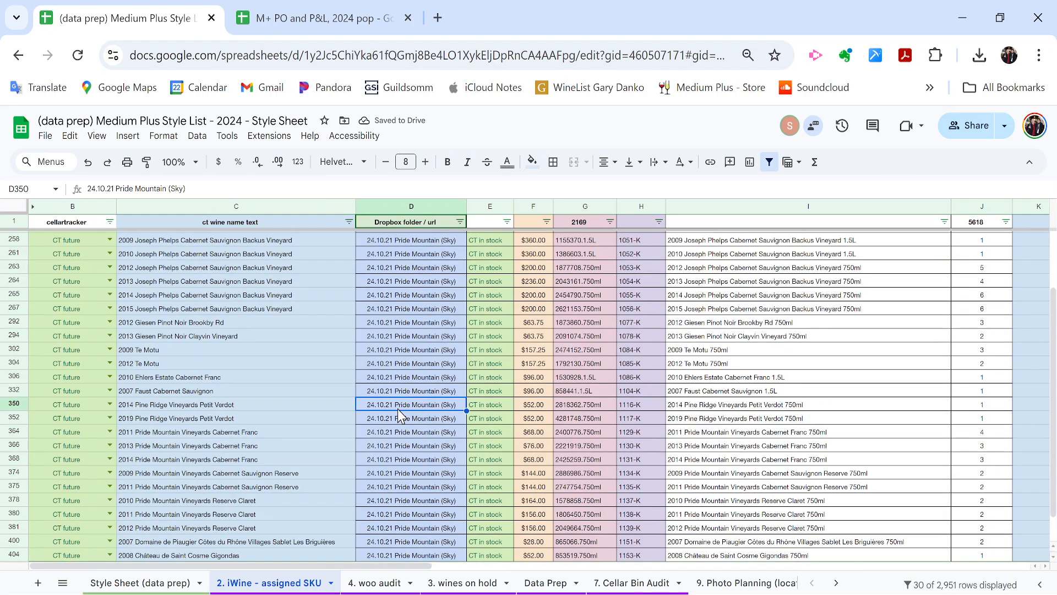
- Switch to File Explorer, compare the wine folders in 24.10.21 Pride Mountain and its entry in SONY 2024, and return to the spreadsheet
key("alt+Tab")
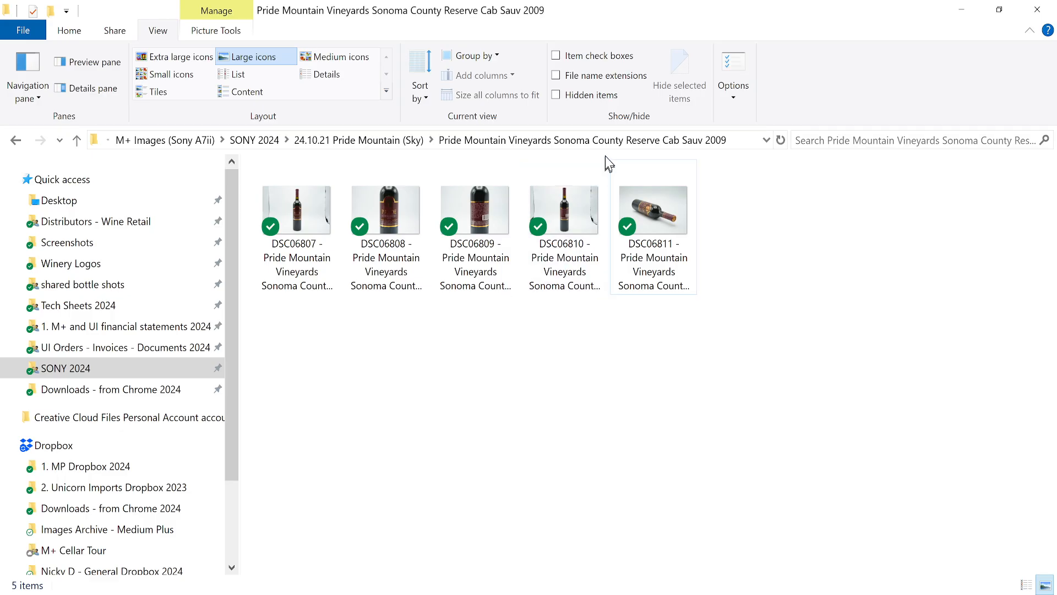
left_click(408, 146)
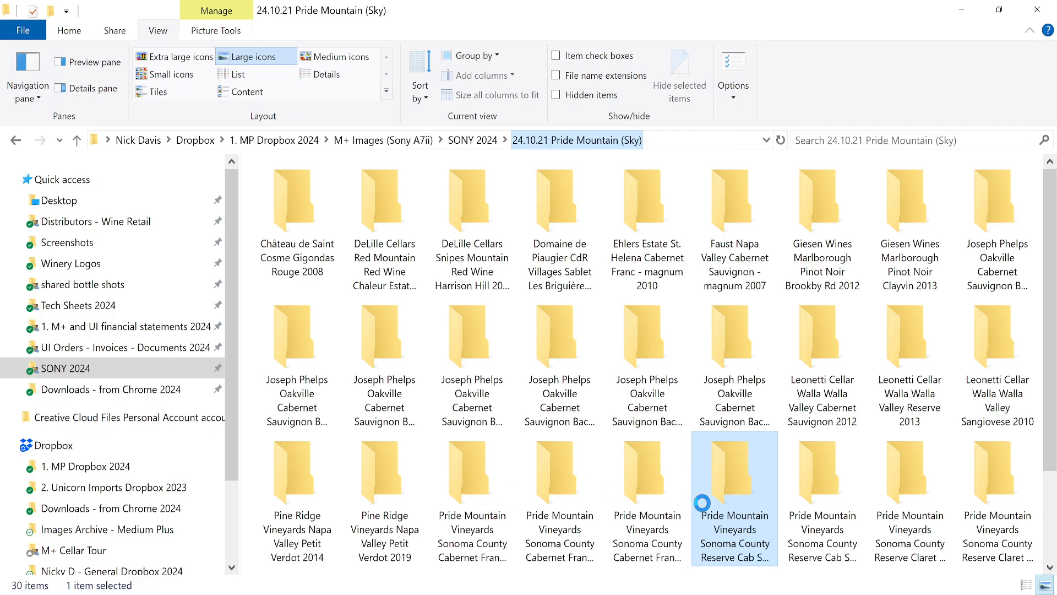
scroll(704, 509, "down", 2)
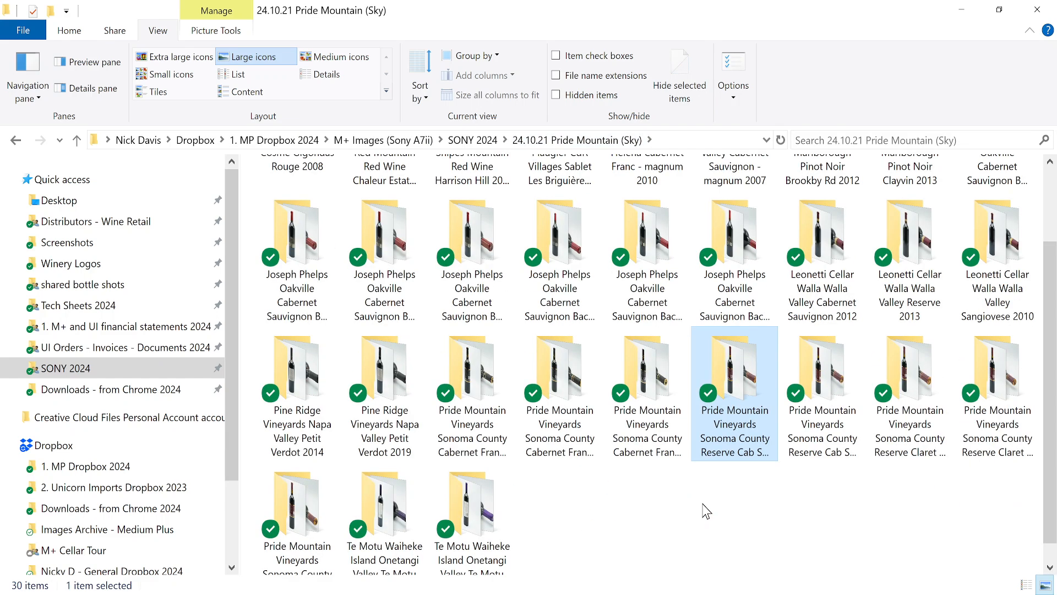
left_click(469, 140)
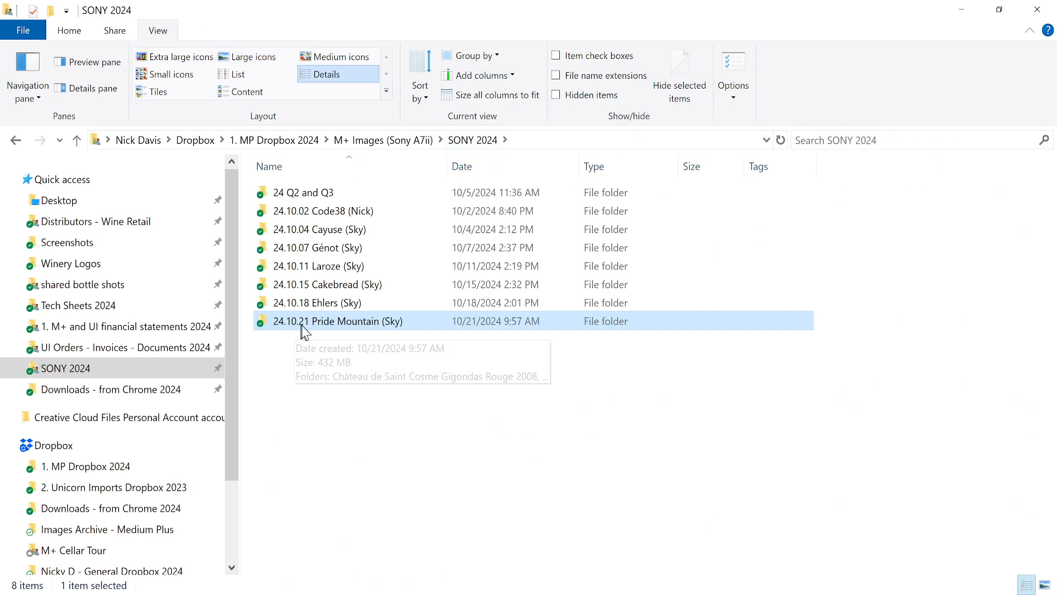
key("alt+Tab")
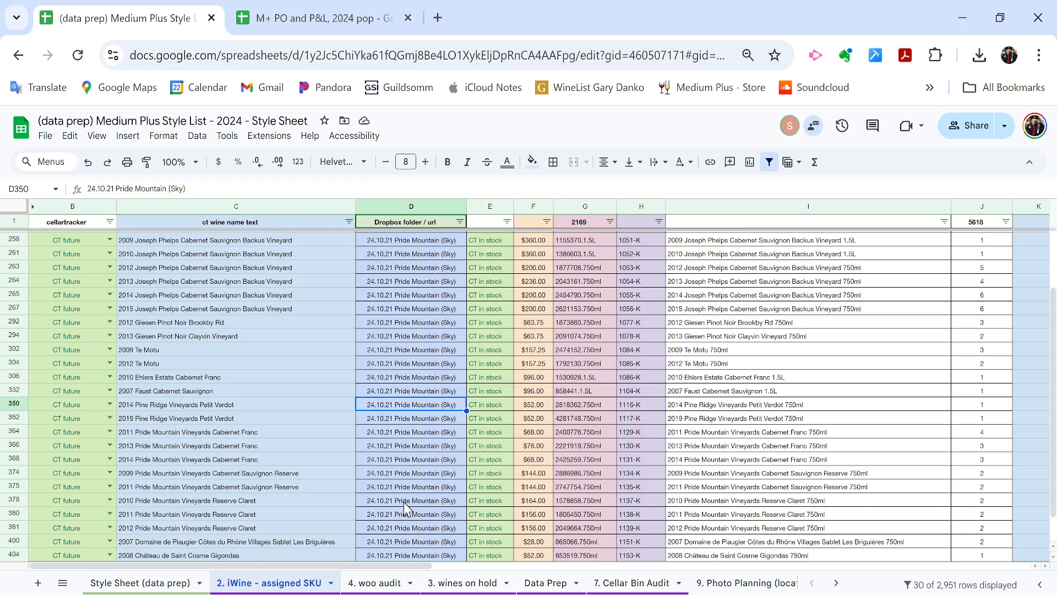
- Select all the filtered Dropbox folder / url entries from row 172 down to recheck their count
left_click(424, 379)
key("ctrl+Down")
key("ctrl+Up")
key("Down")
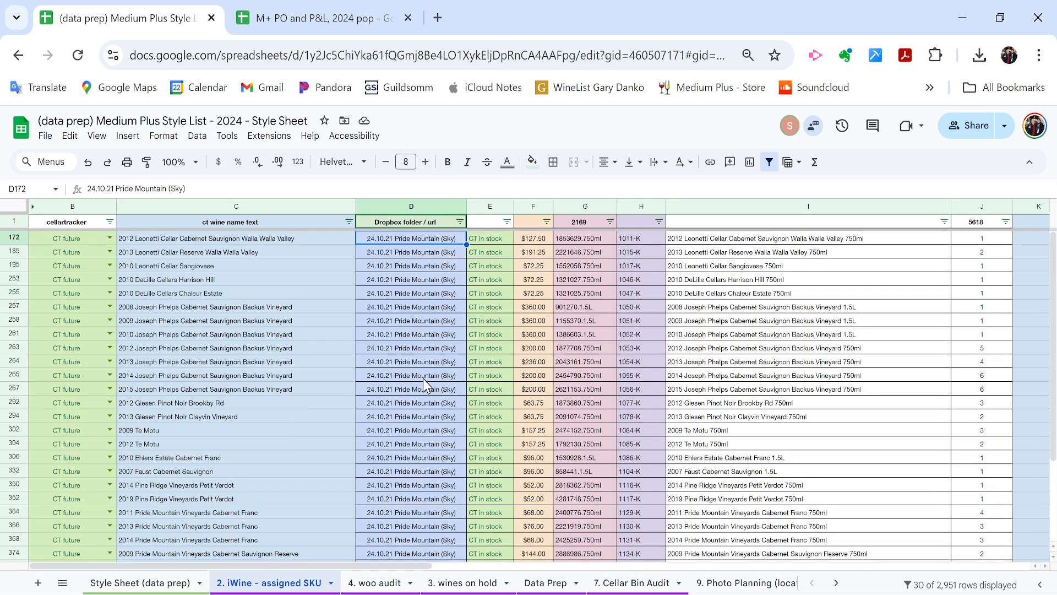
key("ctrl+shift+Down")
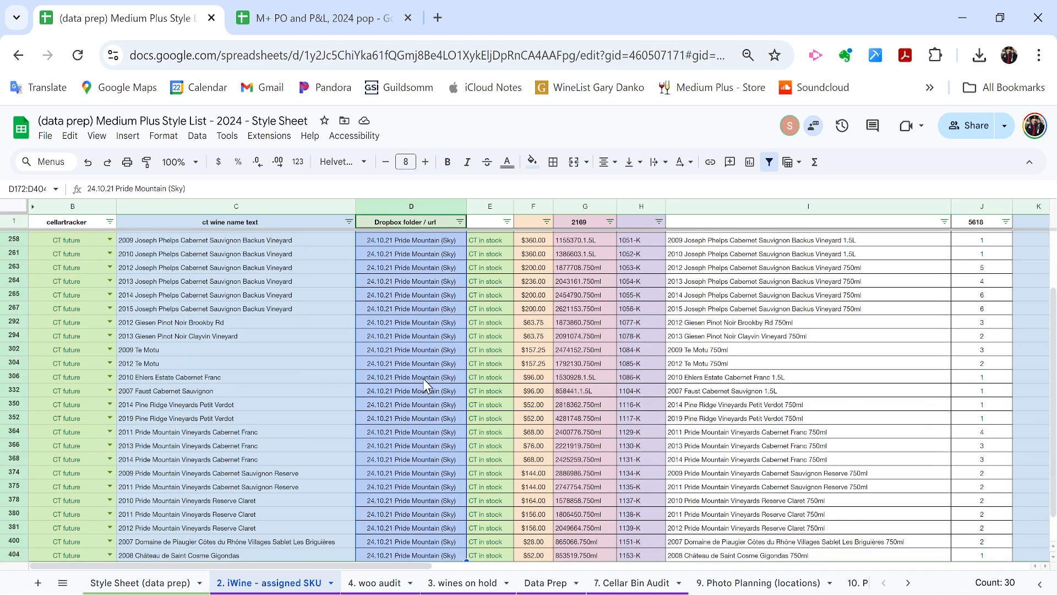
key("ctrl+shift+Up")
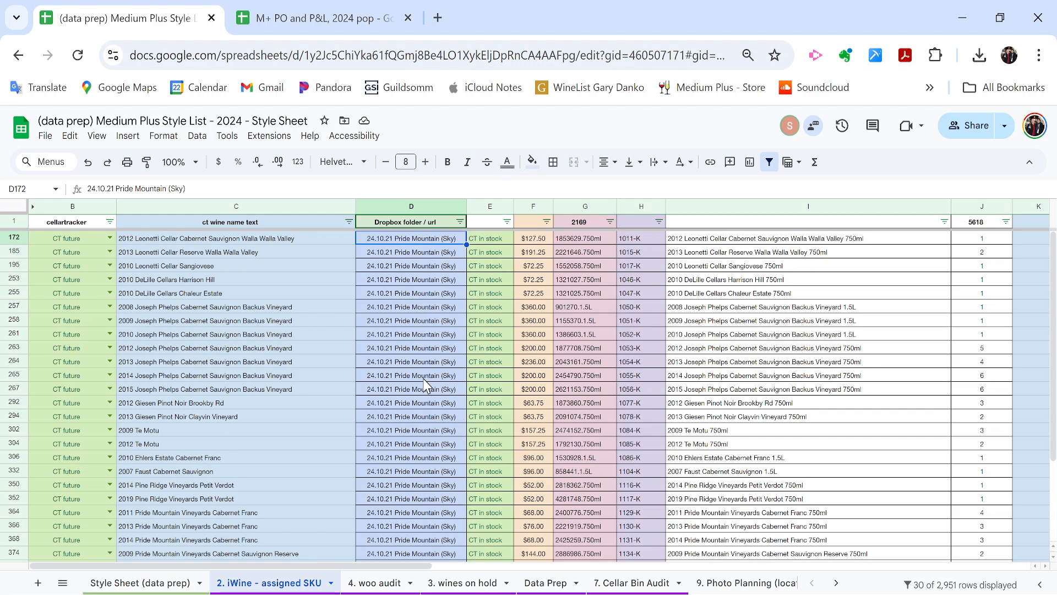
- Switch to the M+ PO and P&L, 2024 pop spreadsheet and create a filter over the entire SKU 24 input sheet
left_click(323, 6)
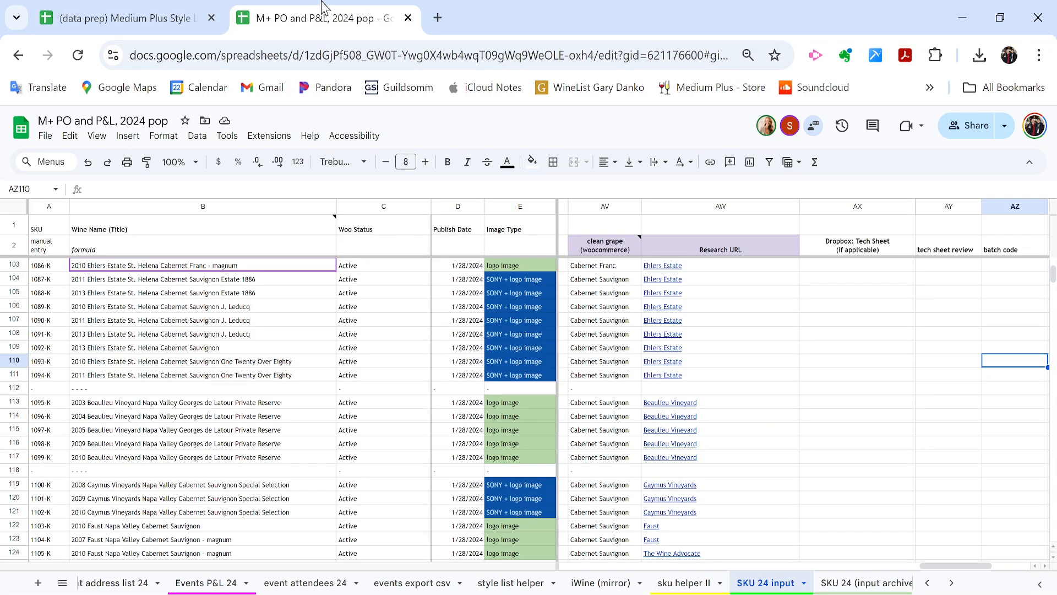
scroll(878, 394, "right", 4)
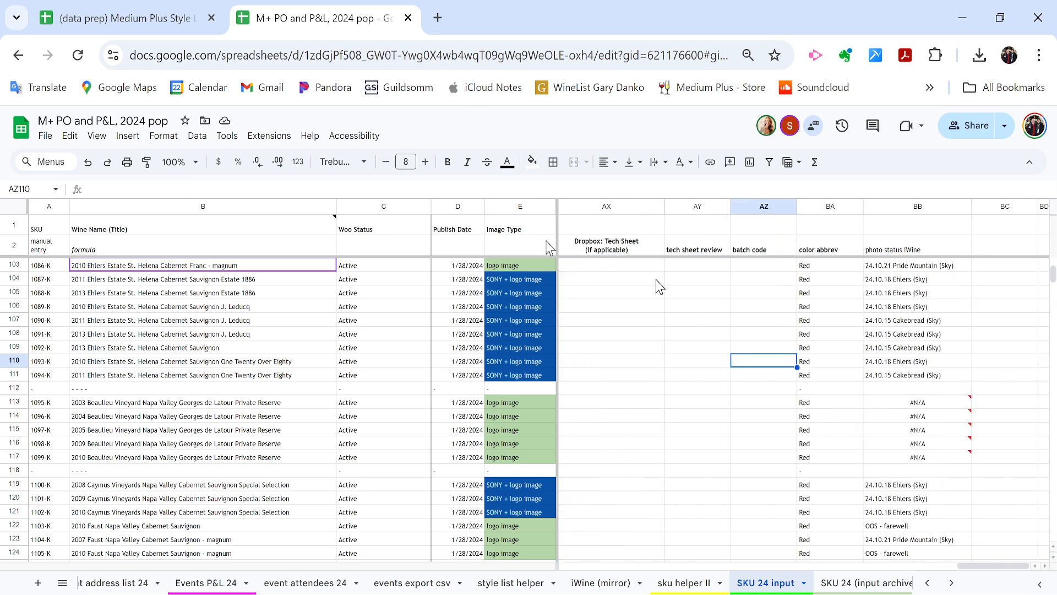
left_click(15, 208)
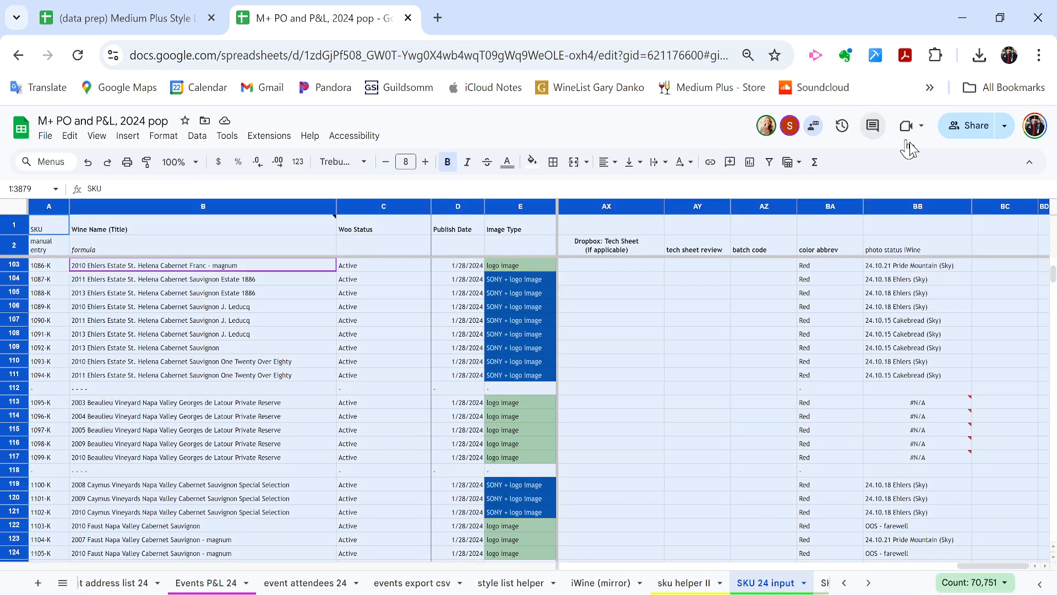
left_click(770, 160)
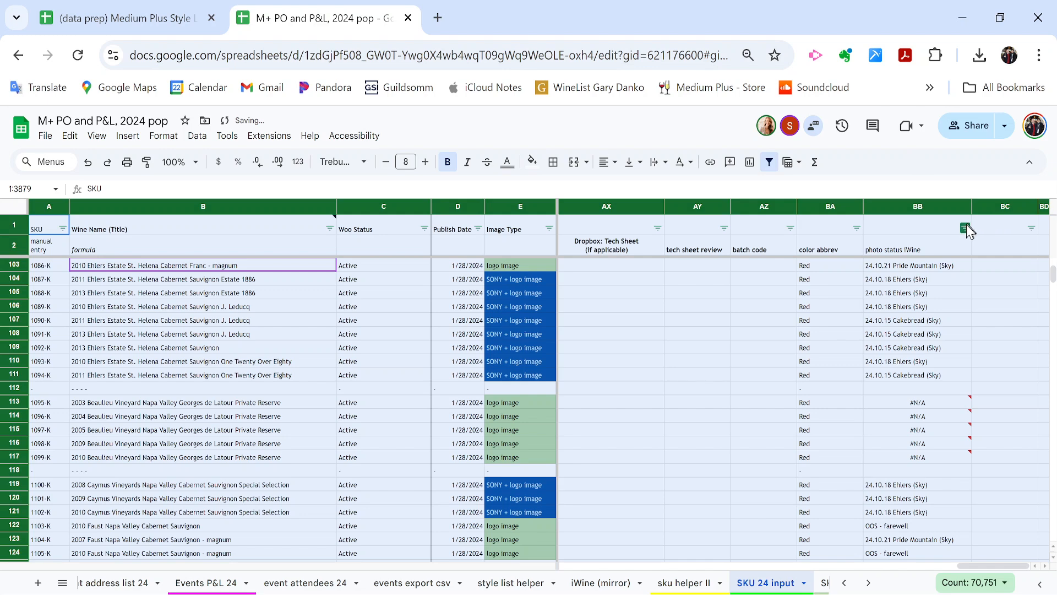
- Filter the photo status iWine column BB to only the 24.10.21 Pride Mountain value, searching for "pride"
left_click(965, 228)
left_click(854, 391)
left_click(870, 424)
type("pride")
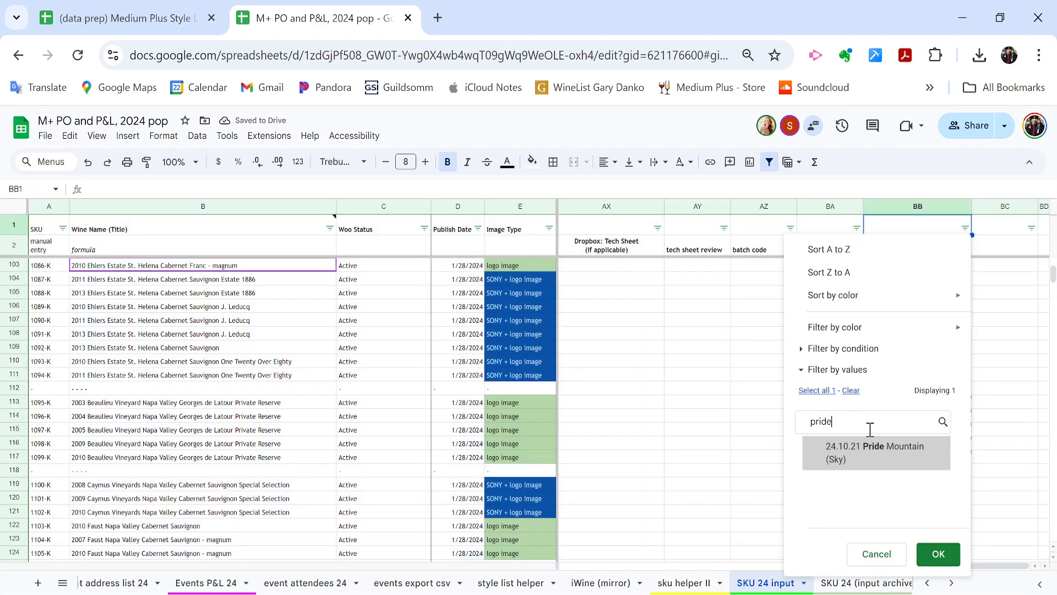
left_click(884, 455)
left_click(939, 553)
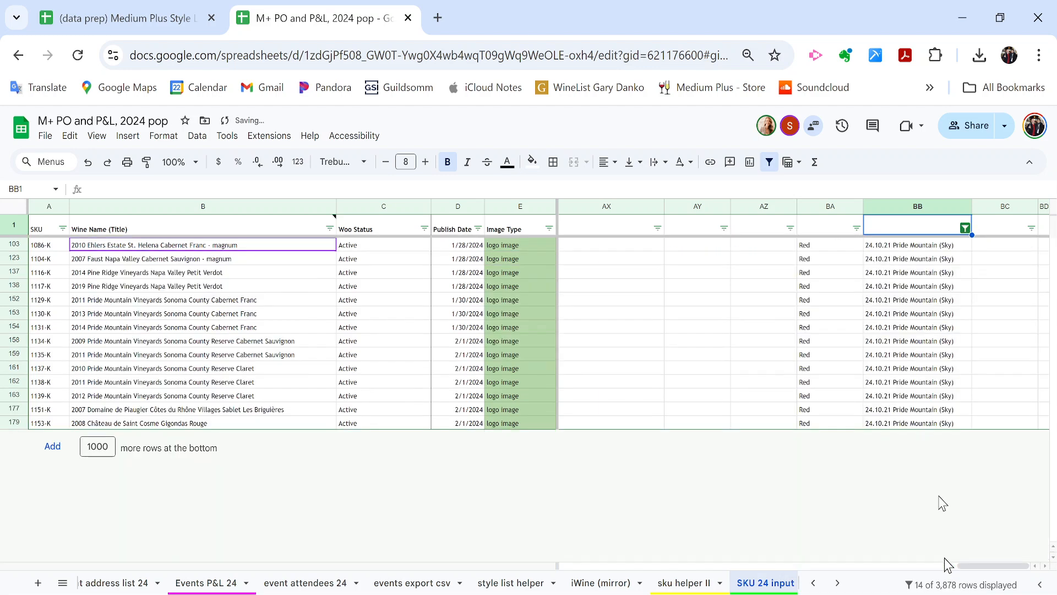
- Select all the filtered photo status entries in column BB to check their count
left_click(860, 265)
key("Right")
key("ctrl+Up")
key("Down")
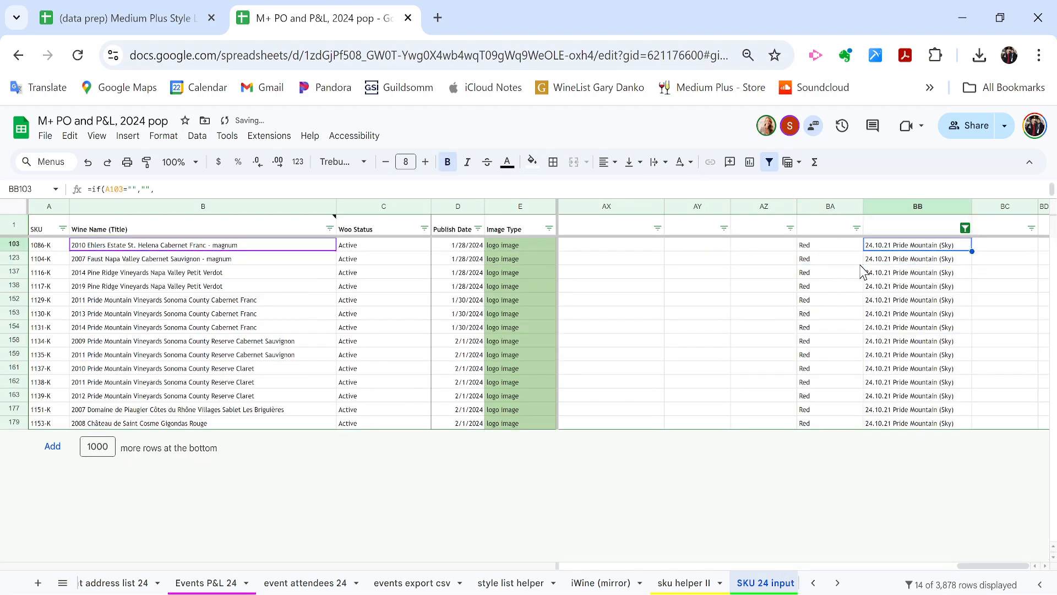
key("ctrl+shift+Down")
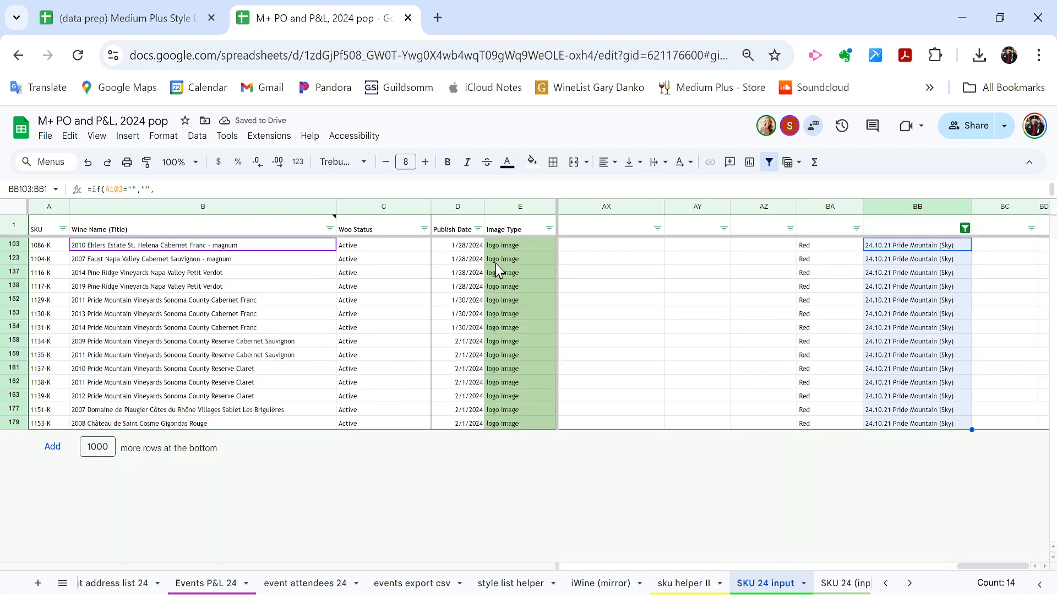
- Set the Image Type of every filtered Pride Mountain row to SONY DRAFT and remove the sheet's filter
left_click(495, 264)
key("Up")
type("son")
key("Down")
key("Down")
key("Return")
key("ctrl+shift+Down")
key("ctrl+d")
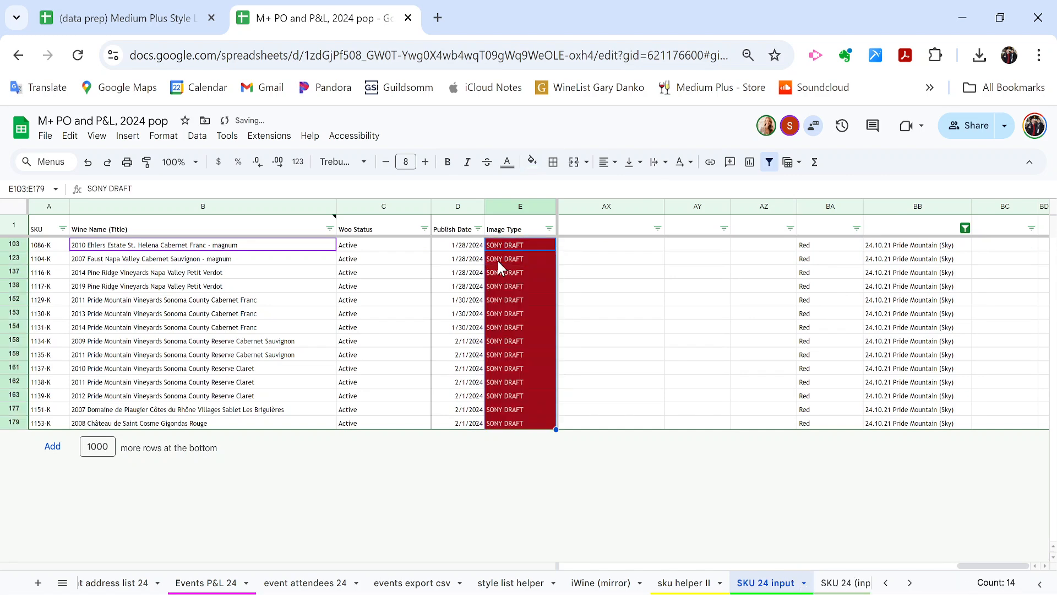
left_click(611, 325)
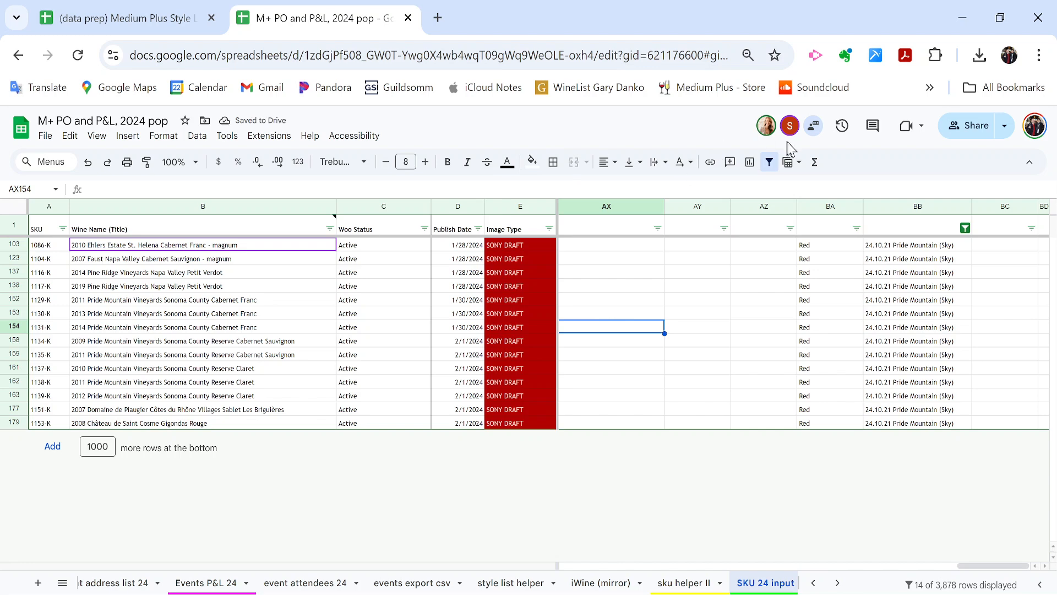
left_click(770, 161)
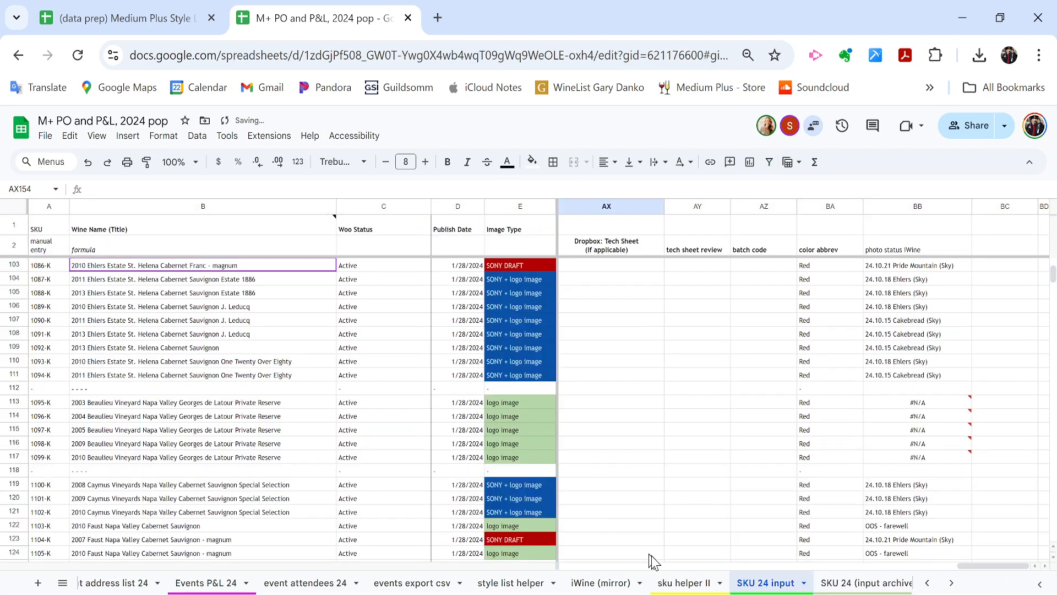
- Open the SKU 24 (input archive) sheet and recreate its filter over the entire sheet
left_click(865, 583)
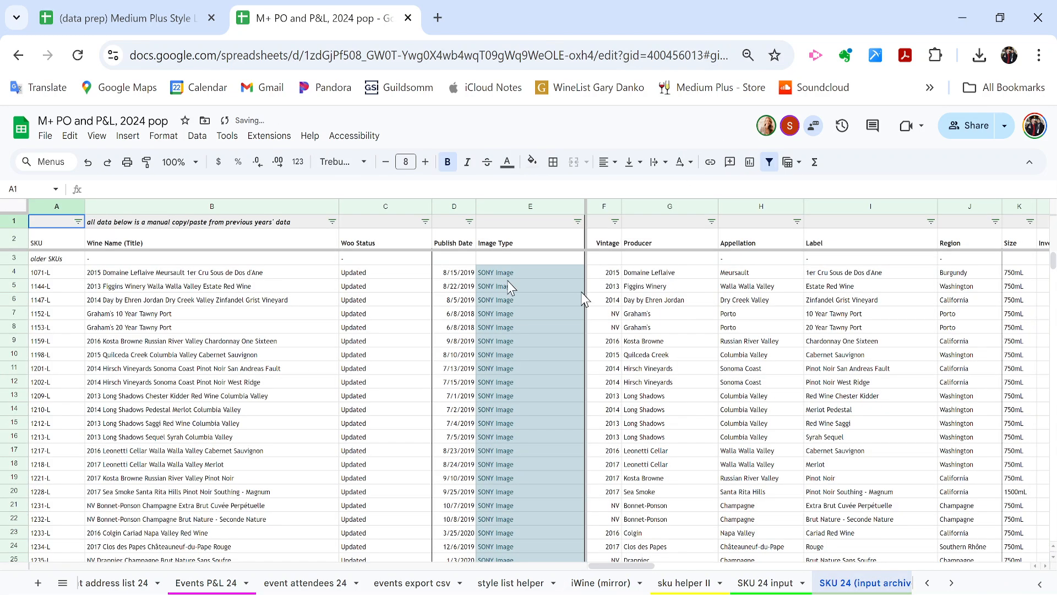
left_click(771, 163)
left_click(8, 209)
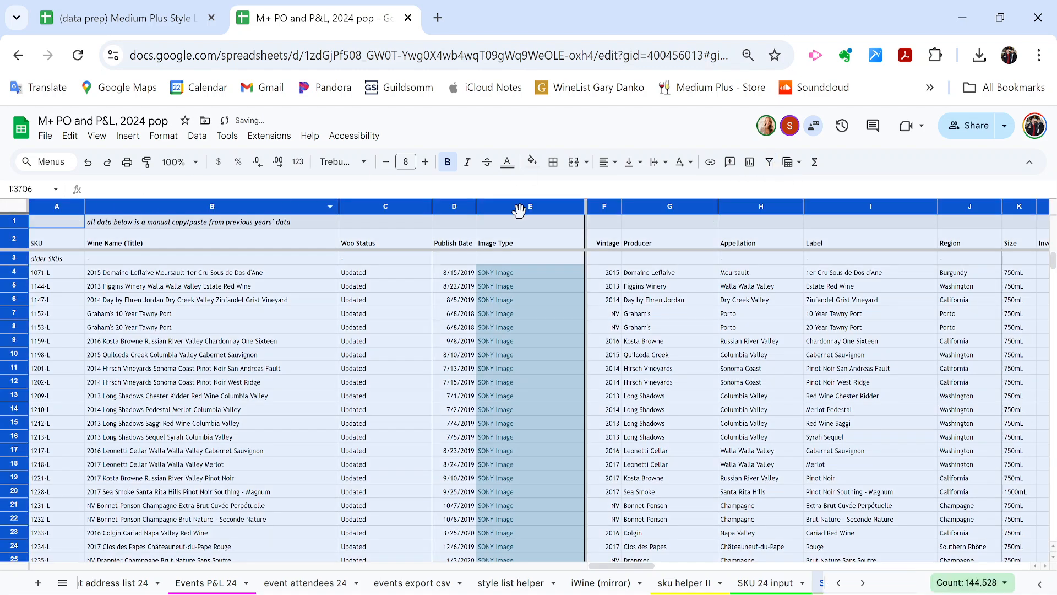
left_click(769, 162)
scroll(842, 332, "right", 15)
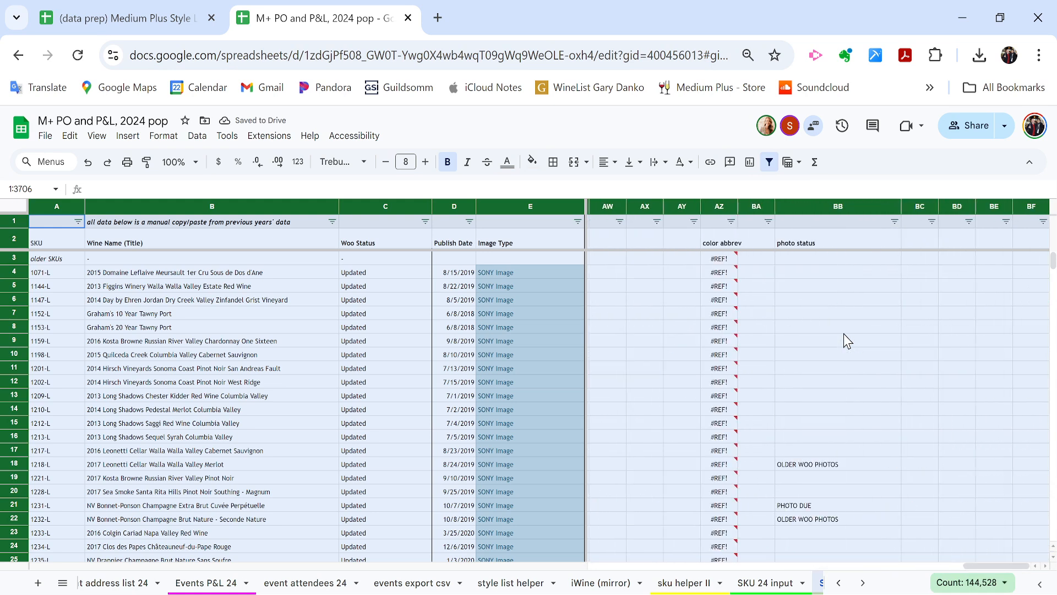
- Filter the archive's photo status column BB to only the 24.10.21 Pride Mountain value, searching for "pride"
left_click(895, 222)
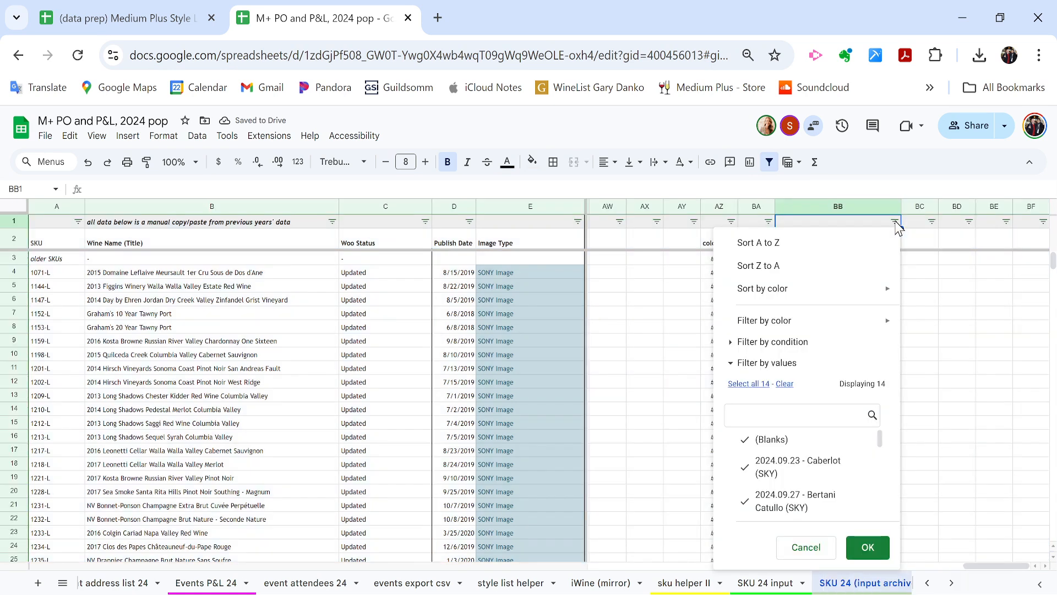
left_click(786, 387)
left_click(796, 415)
type("pride")
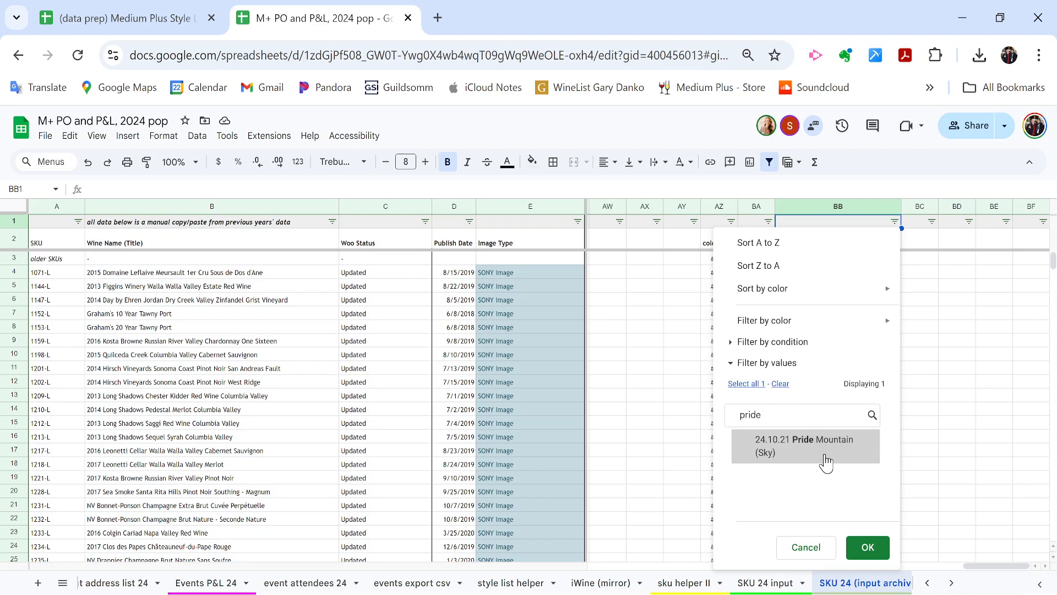
left_click(867, 547)
- Set the Image Type of all the filtered archive rows to SONY DRAFT, filling down from row 2294
left_click(350, 309)
key("Right")
key("Right")
key("ctrl+Up")
type("son")
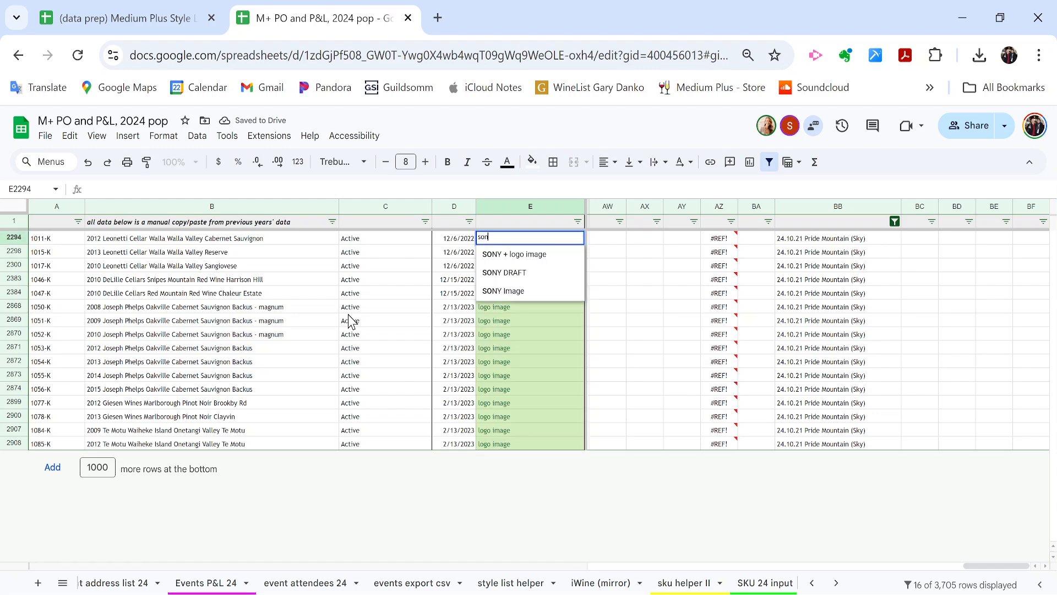
key("Down")
key("Down")
key("Return")
key("ctrl+shift+Down")
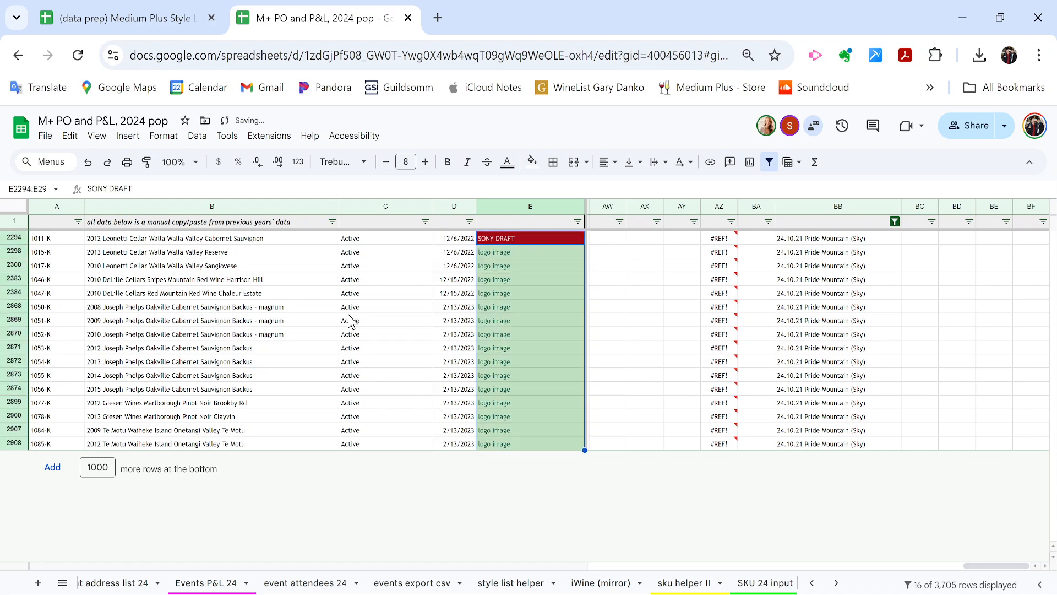
key("ctrl+d")
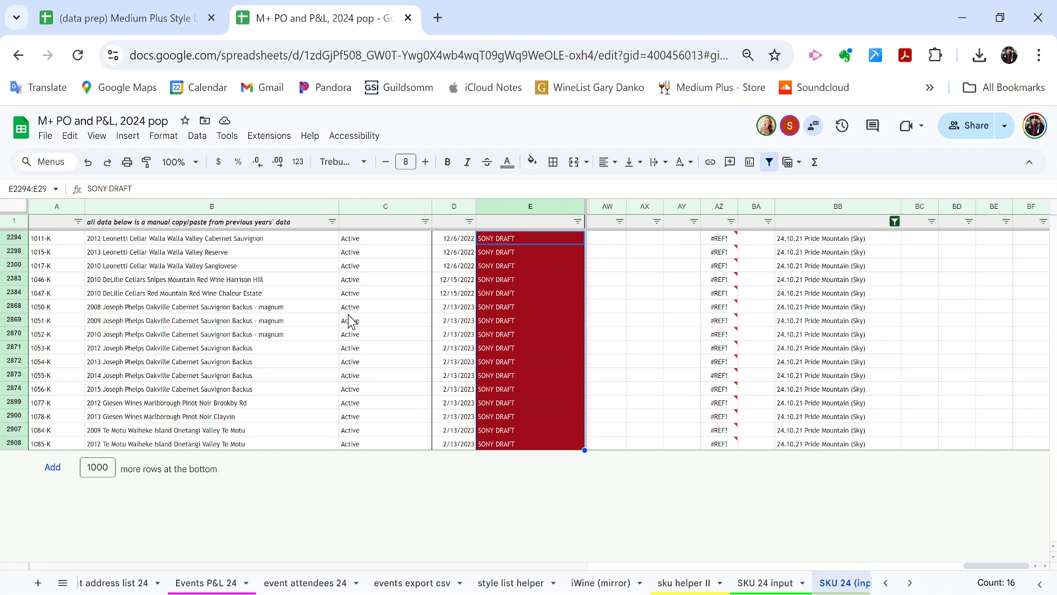
- Return to the Medium Plus Style List spreadsheet and review the filtered Pride Mountain rows and their Dropbox folder entries
left_click(143, 14)
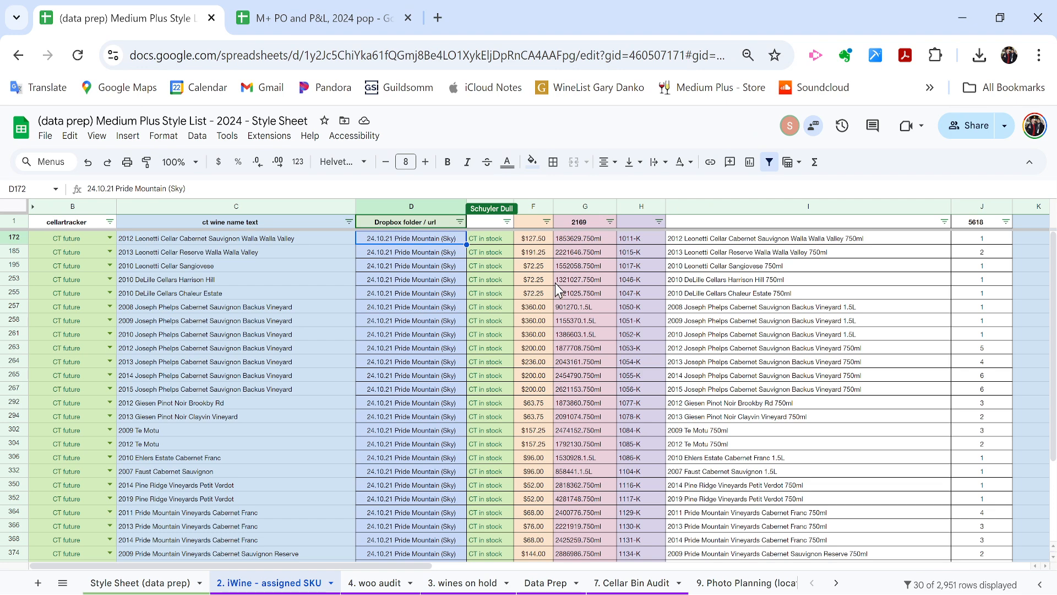
key("Down")
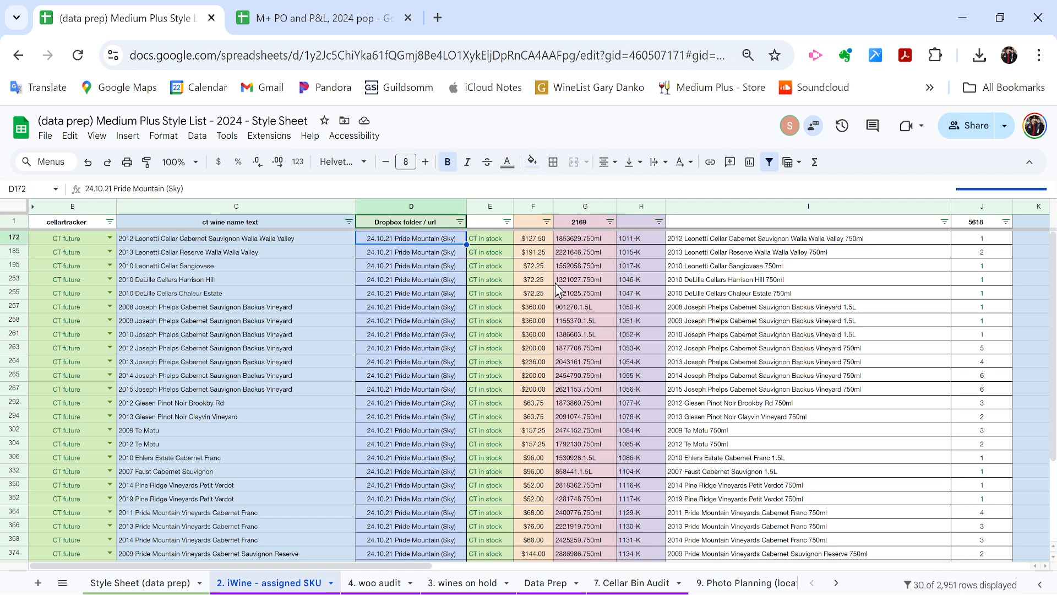
key("ctrl+shift+Down")
scroll(557, 287, "down", 1)
scroll(557, 287, "up", 3)
left_click(381, 294)
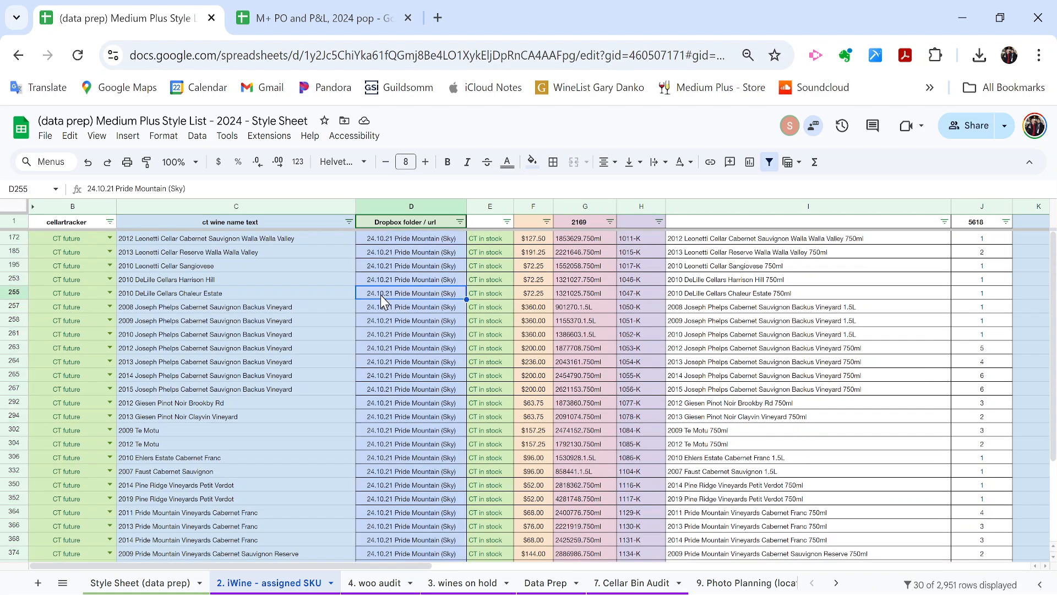
scroll(381, 295, "down", 3)
scroll(381, 295, "up", 3)
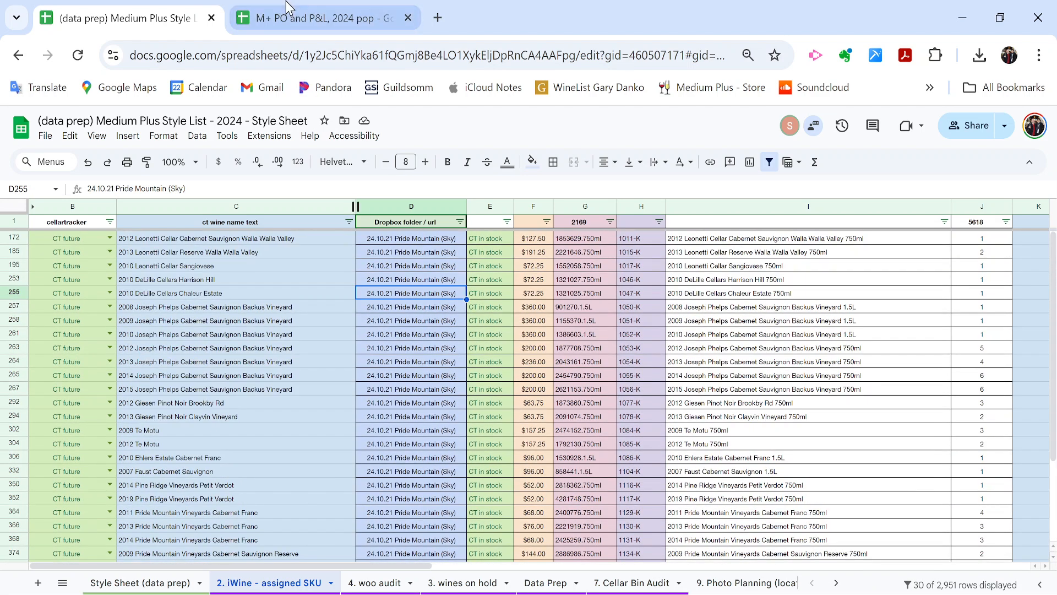
- Open the Medium Plus store's product-tag page for the photographer's photos in a new browser tab
key("ctrl+t")
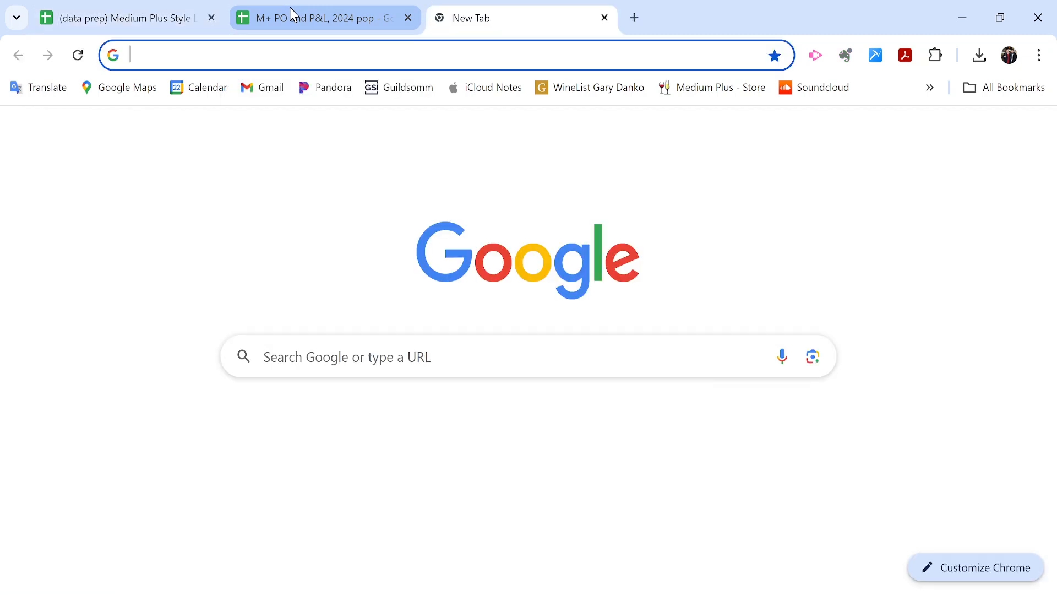
type("photos")
key("Up")
key("Return")
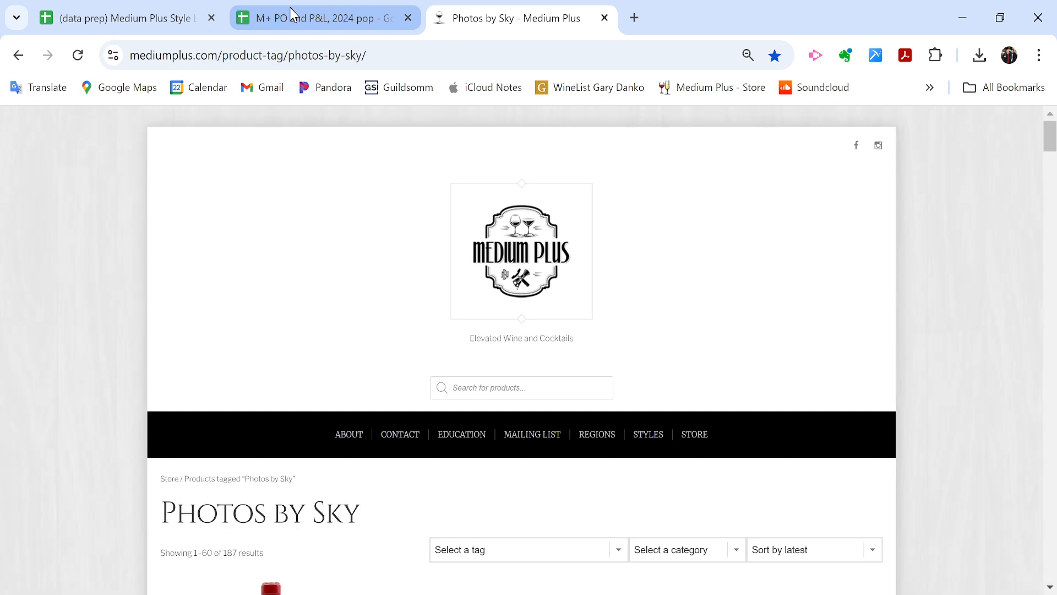
- Highlight the results line on the tag page and look through the tagged wine product photos
scroll(141, 411, "down", 5)
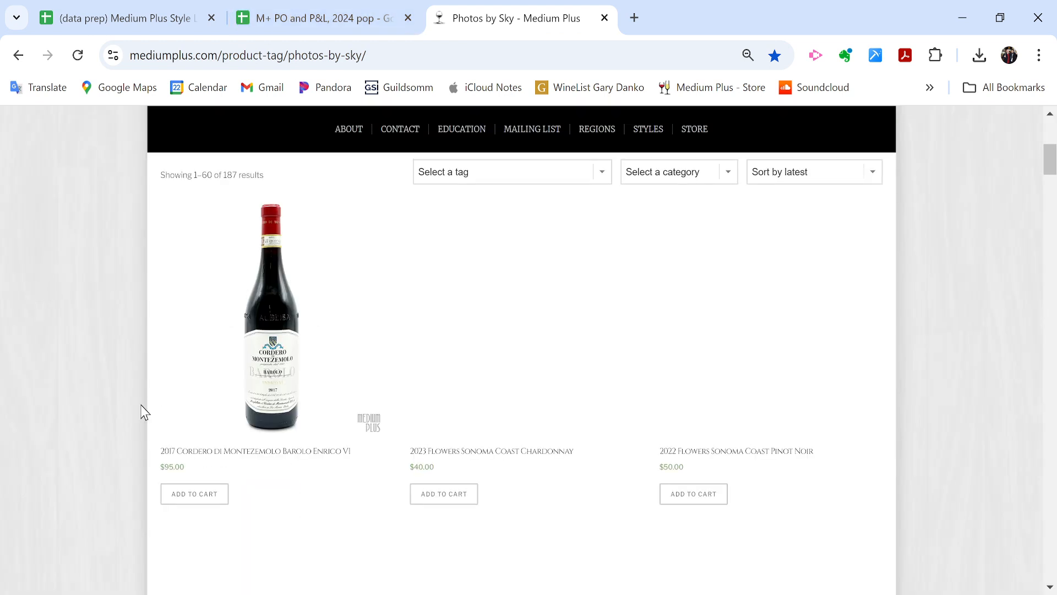
scroll(215, 256, "up", 1)
triple_click(230, 224)
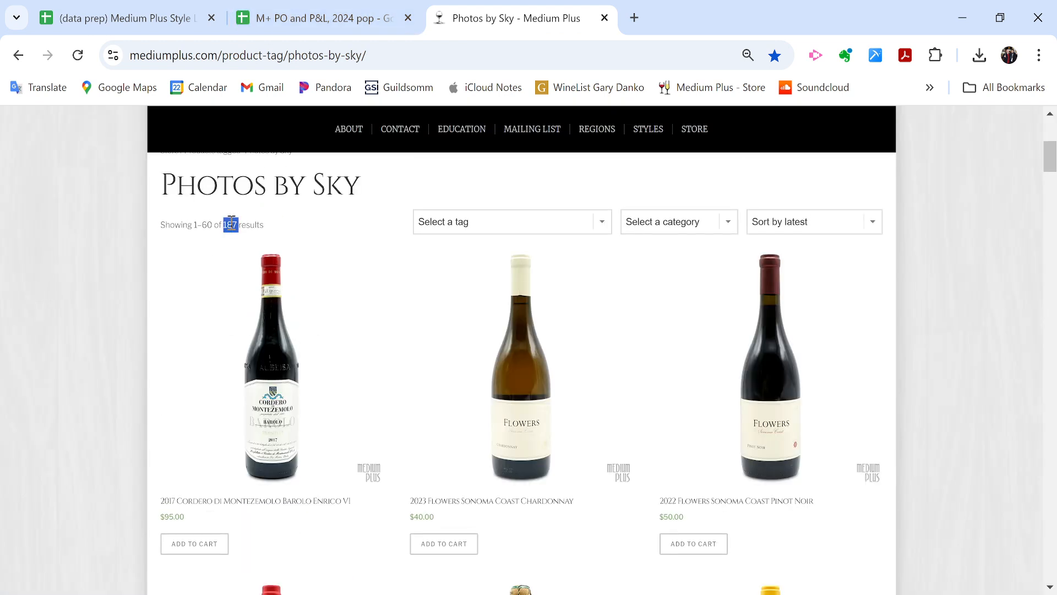
scroll(109, 289, "down", 7)
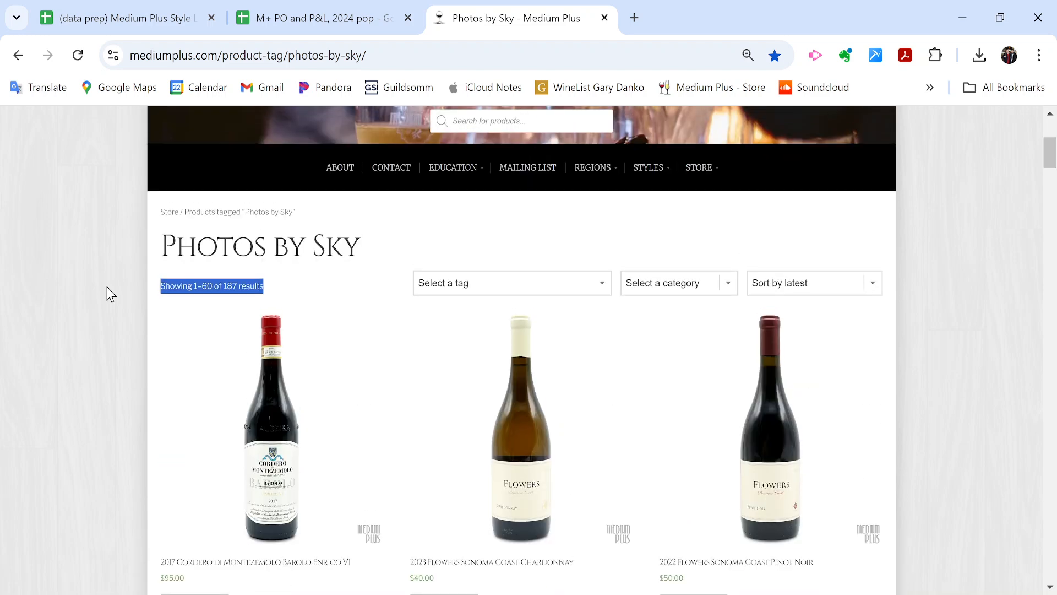
scroll(110, 294, "down", 15)
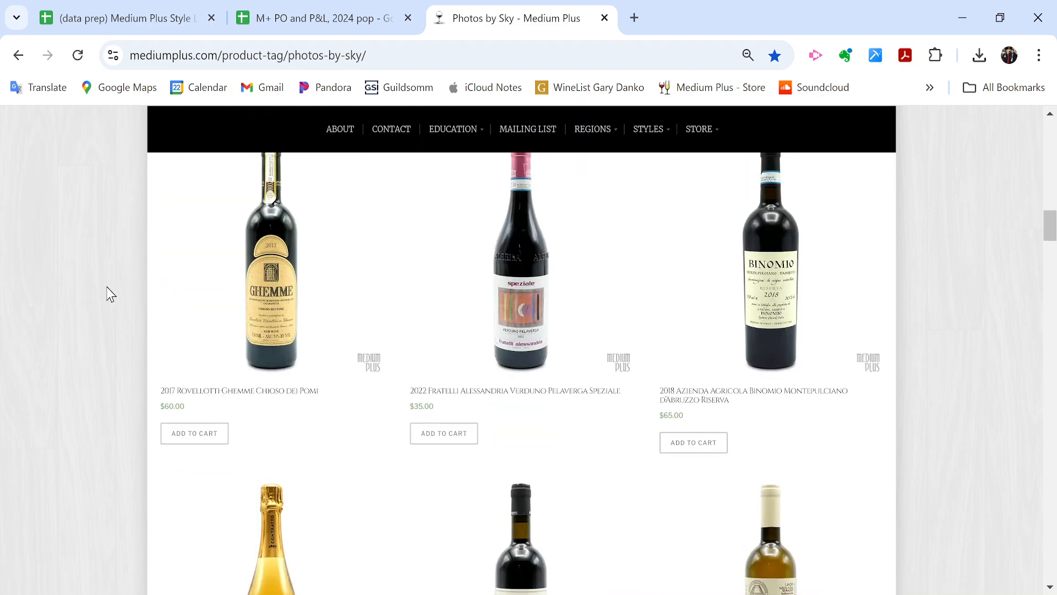
scroll(110, 294, "up", 15)
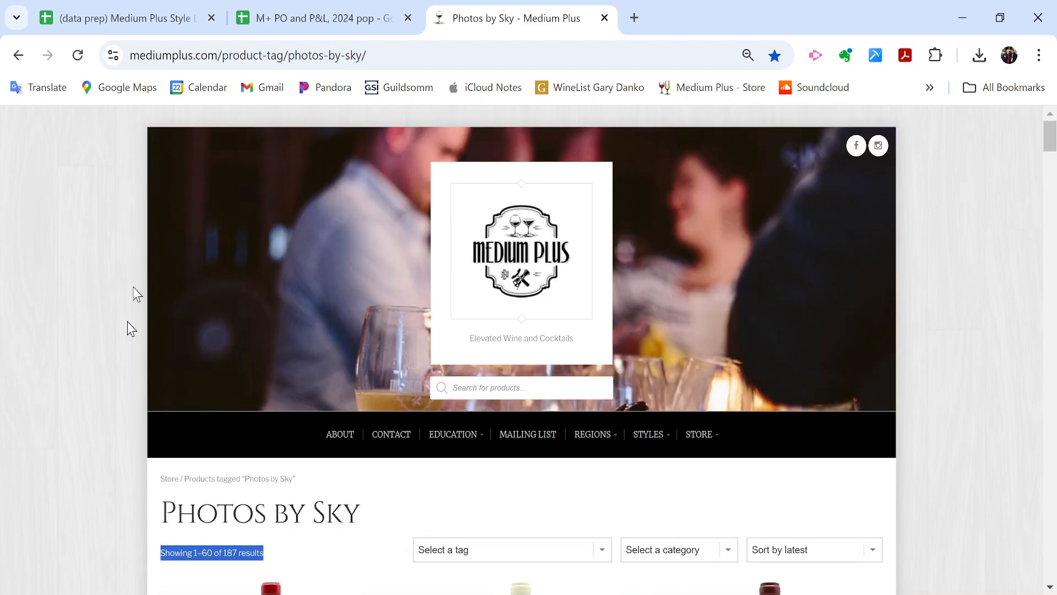
- Return to the M+ PO and P&L, 2024 pop spreadsheet and remove the filter from the SKU 24 (input archive) sheet
left_click(338, 12)
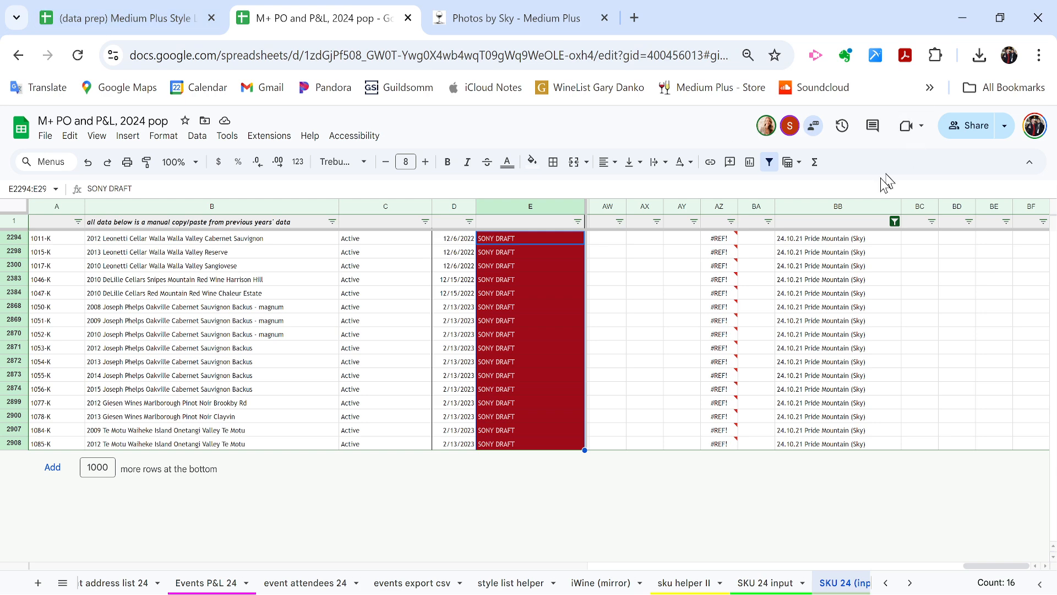
left_click(769, 161)
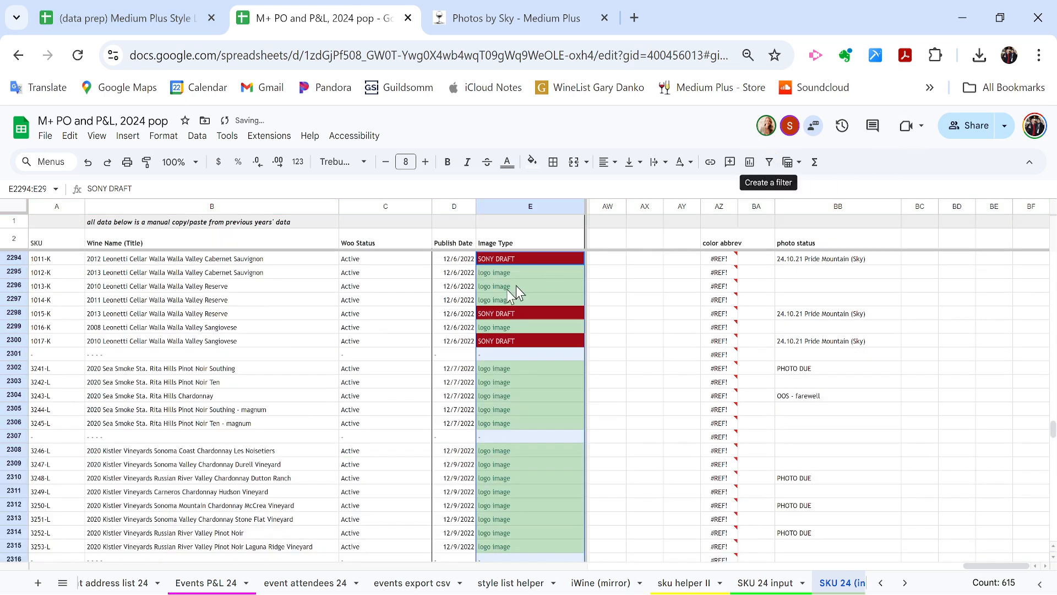
- Select the Image Type of the 2001 Quilceda Creek Washington State Cabernet Sauvignon in the SKU 24 (input archive) sheet
left_click(463, 300)
scroll(489, 341, "up", 4)
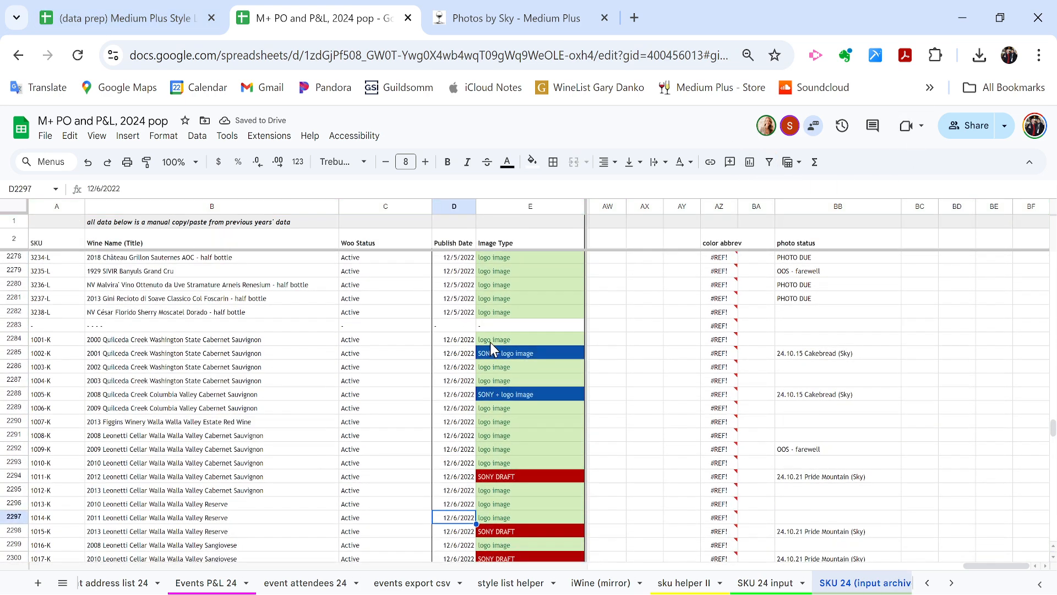
left_click(507, 358)
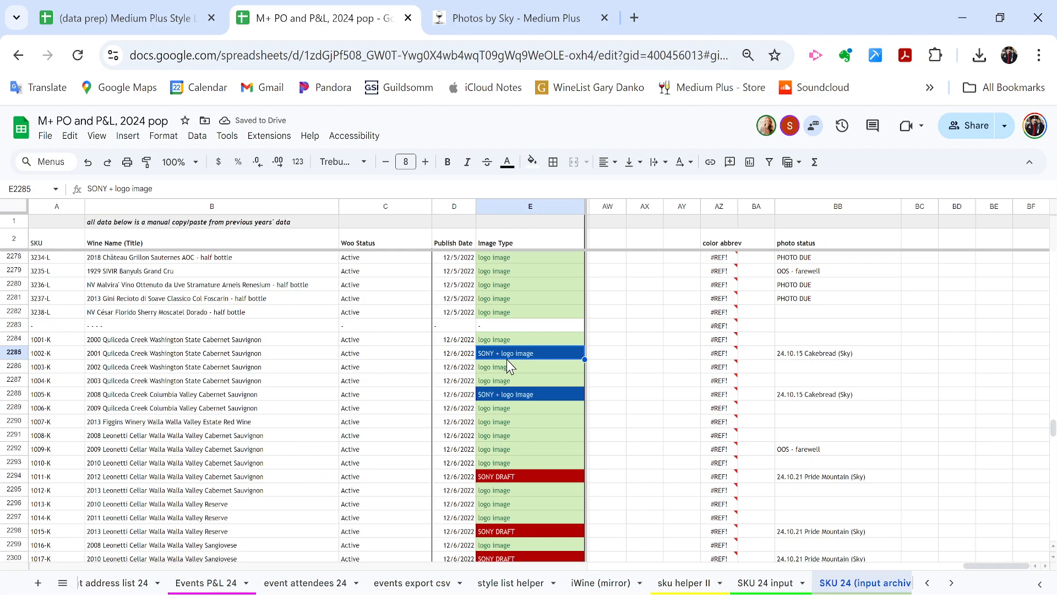
- Switch to the Medium Plus store page, search its products for "quilce" and open the 2008 Quilceda Creek Columbia Valley Cabernet Sauvignon
left_click(475, 14)
key("ctrl+f")
type("quil")
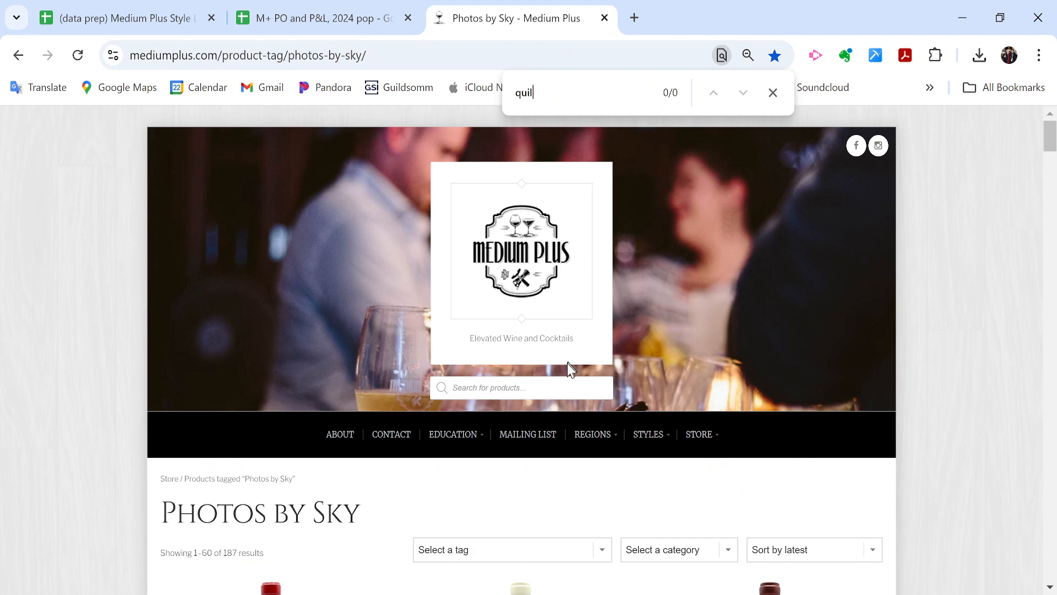
left_click(548, 388)
type("quilce")
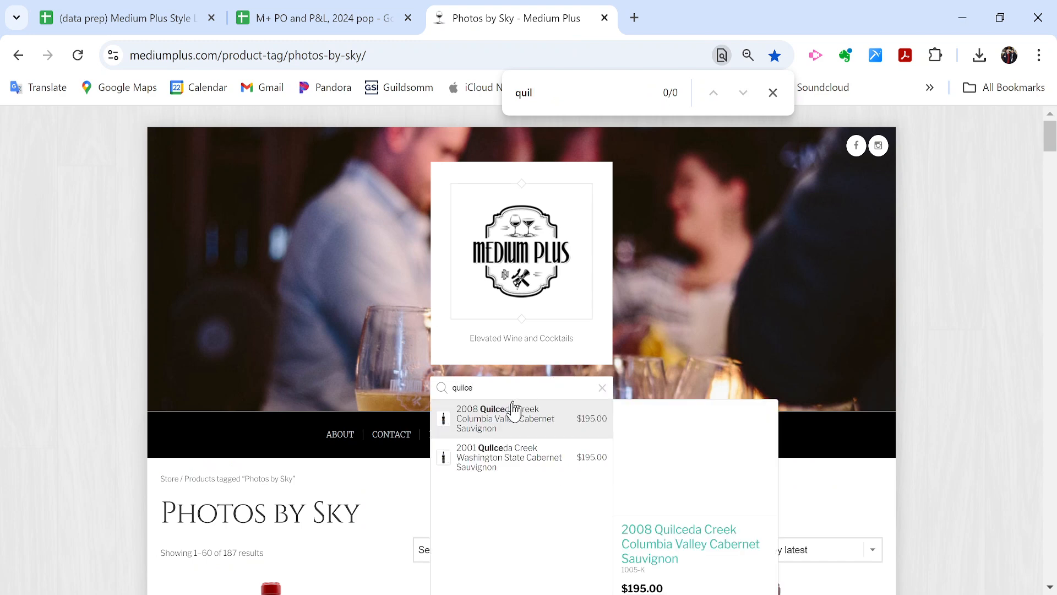
left_click(506, 424)
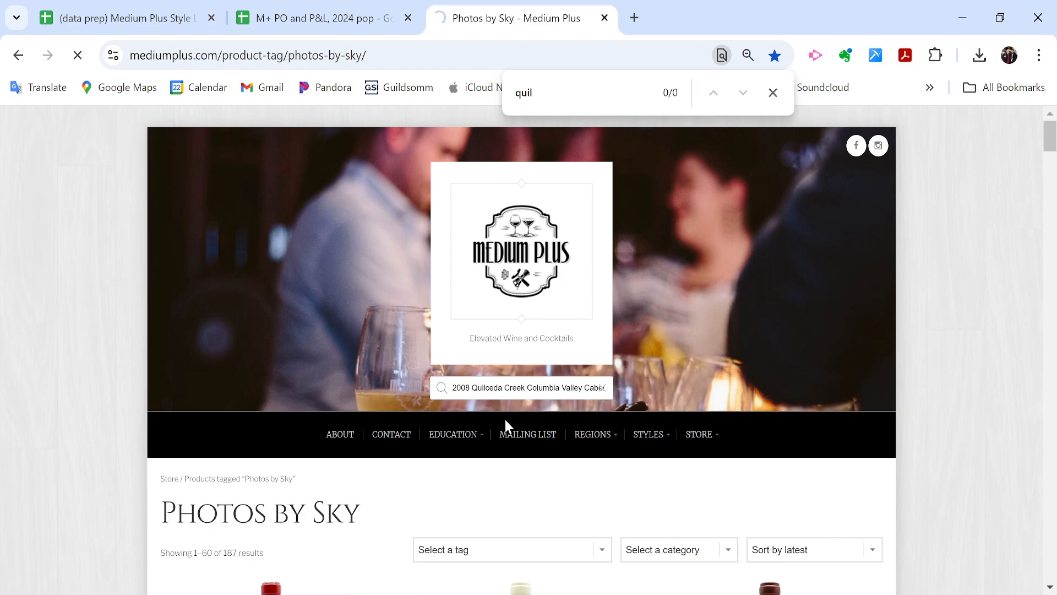
- Look through the bottle photos, logo image and tags on the 2008 Quilceda Creek product page
scroll(65, 427, "down", 6)
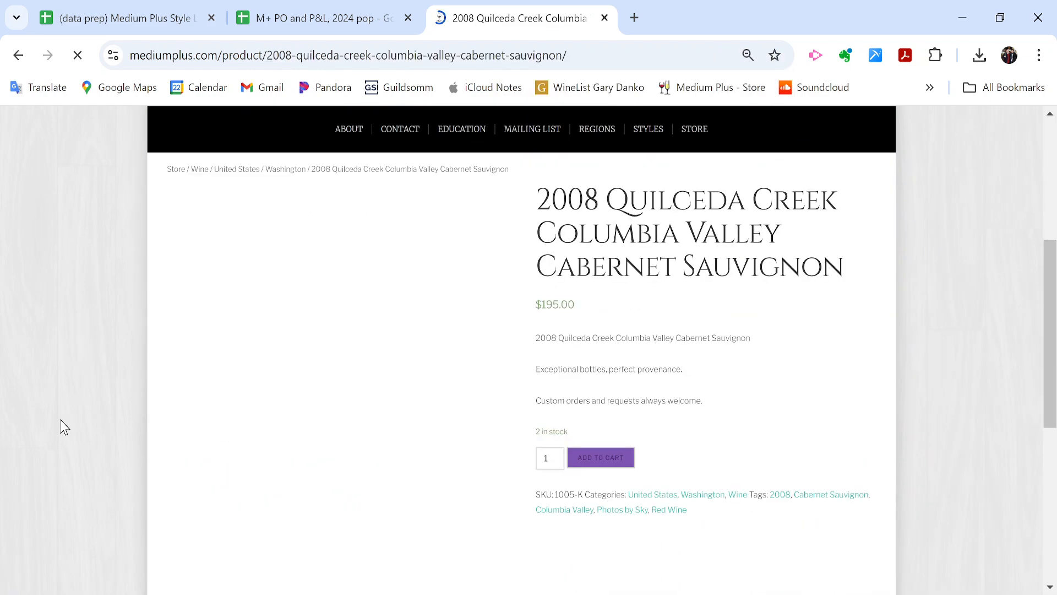
scroll(64, 427, "up", 1)
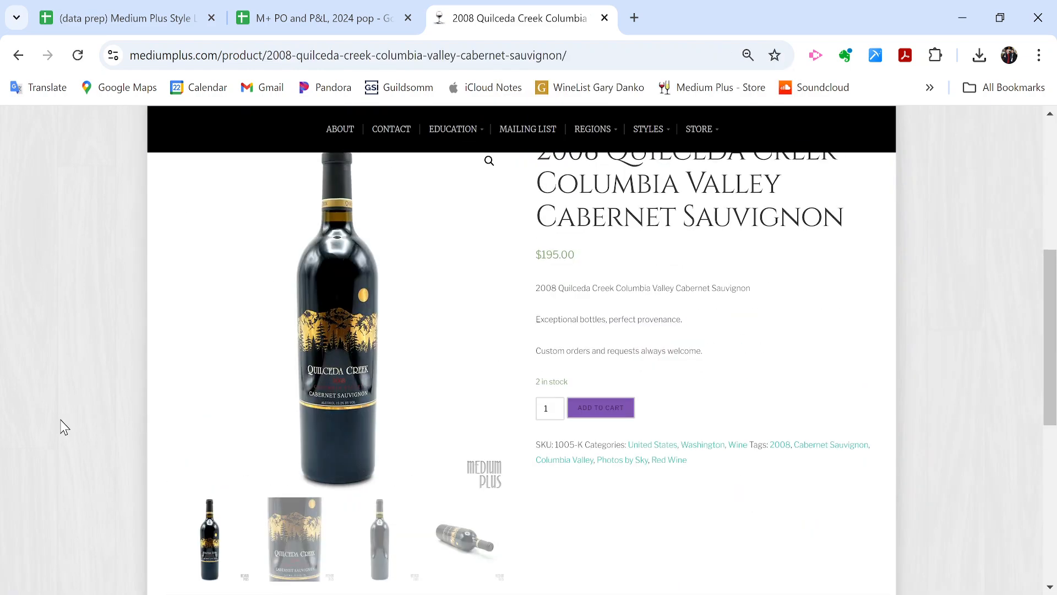
scroll(64, 428, "up", 1)
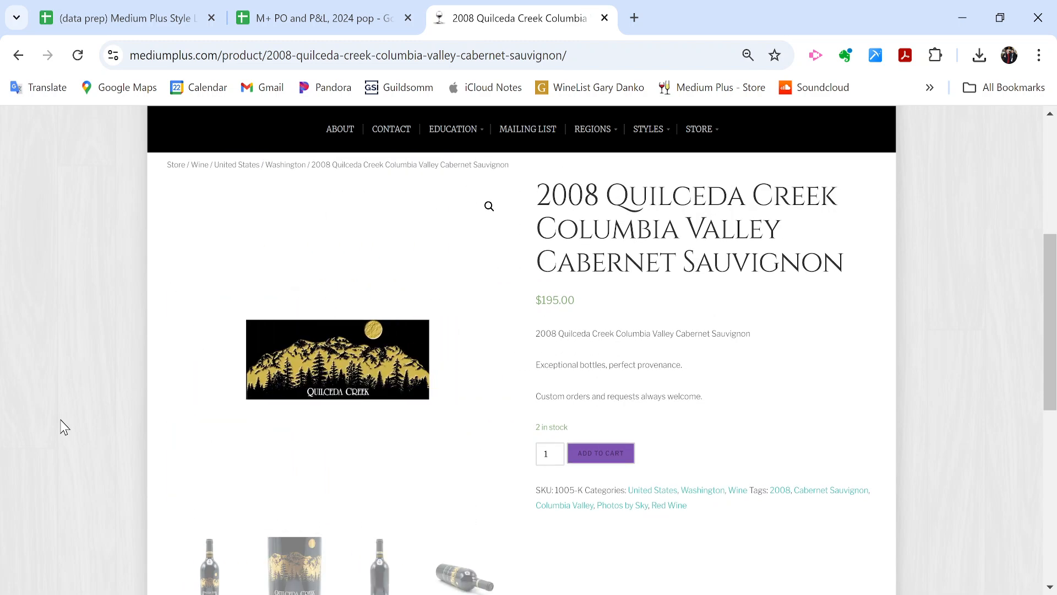
scroll(62, 427, "down", 4)
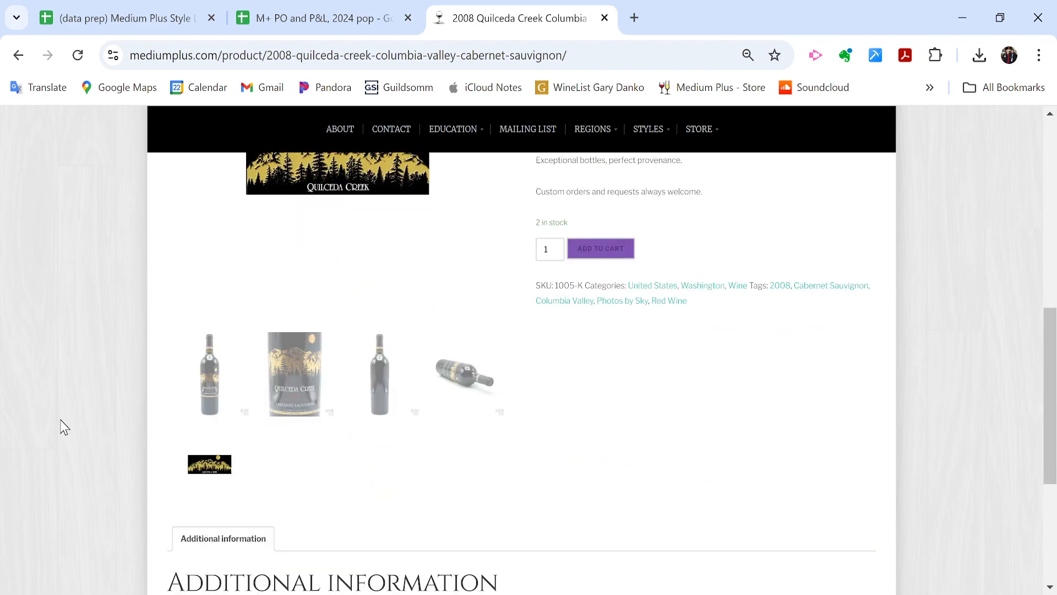
scroll(61, 428, "up", 5)
- Return to the M+ PO and P&L, 2024 pop spreadsheet and select the 2001 Quilceda Creek wine's publish date
left_click(283, 17)
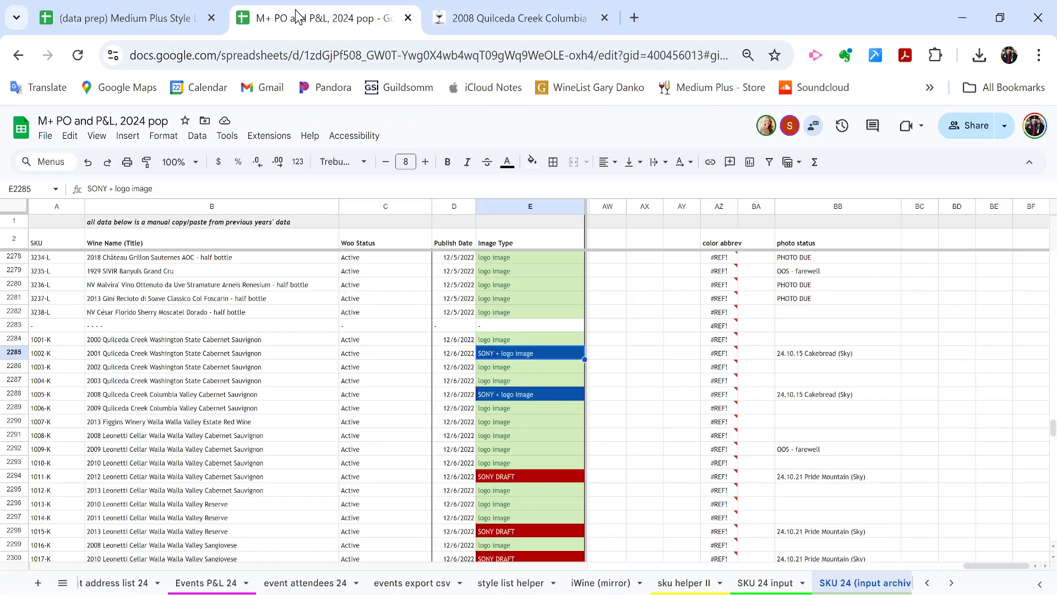
left_click(457, 358)
key("Right")
key("Return")
left_click(457, 359)
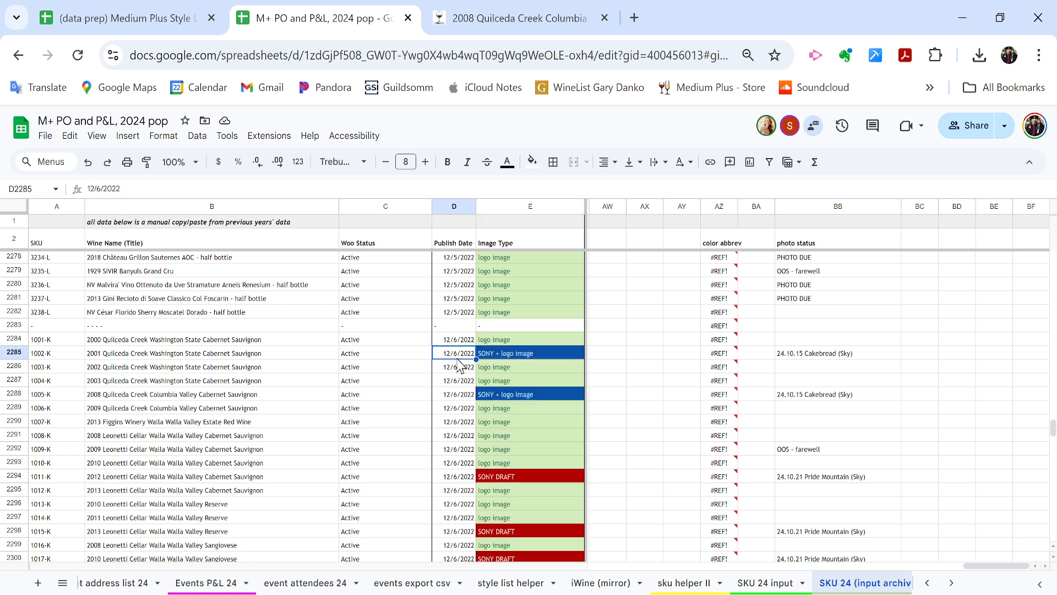